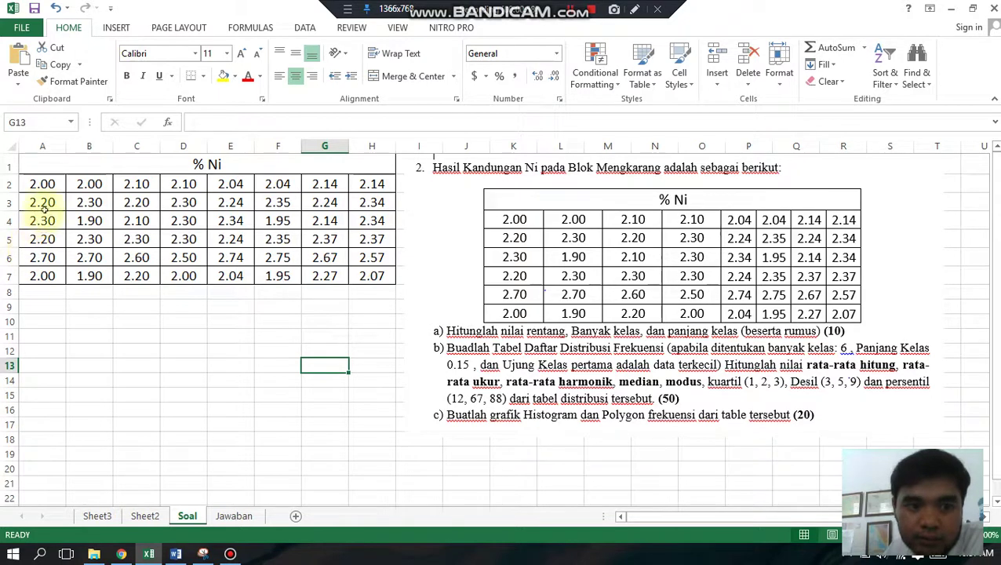
Look over the single-column list of Ni values in column A of the Jawaban sheet
{"action": "left_click", "coordinate": [233, 516]}
{"action": "left_click", "coordinate": [47, 161]}
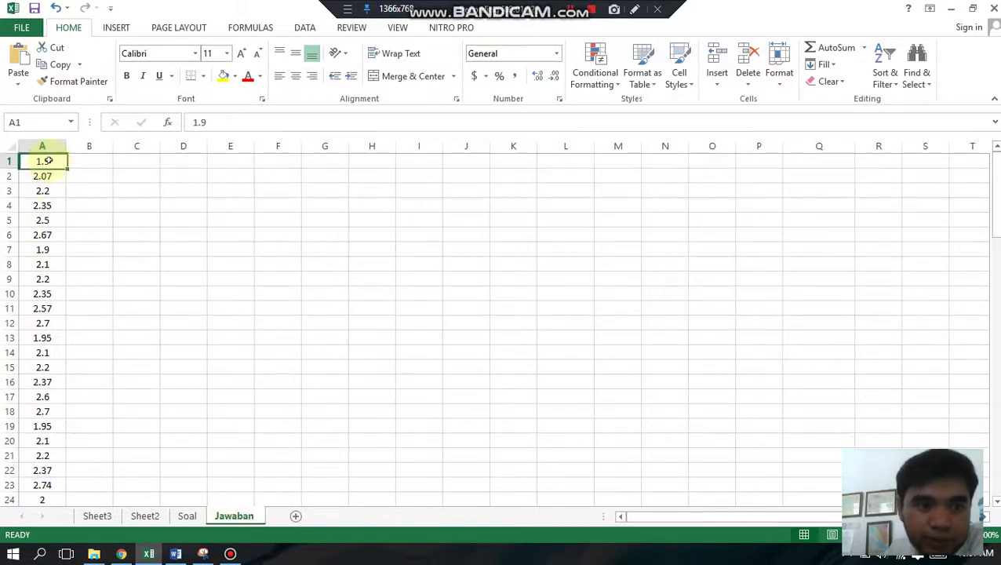
{"action": "scroll", "coordinate": [47, 160], "scroll_direction": "down", "scroll_amount": 1}
{"action": "scroll", "coordinate": [47, 161], "scroll_direction": "up", "scroll_amount": 1}
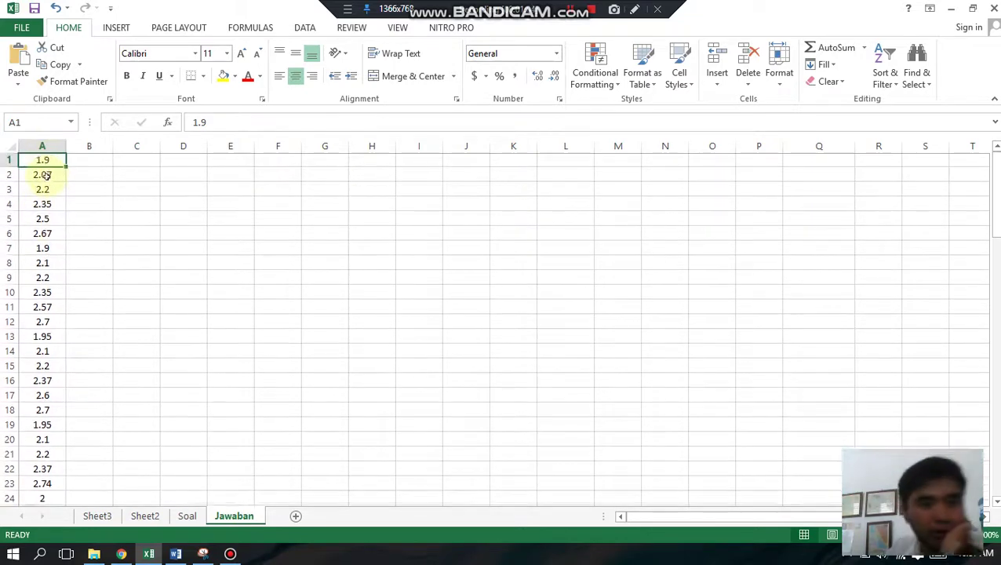
{"action": "left_click_drag", "start_coordinate": [47, 161], "coordinate": [45, 308]}
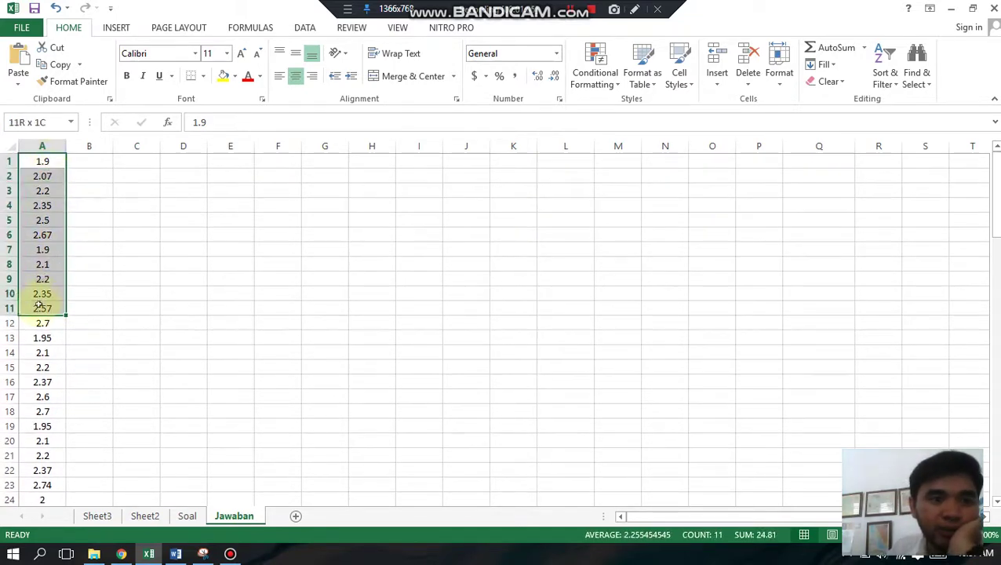
On the Soal sheet, copy the Ni values in B2:B7 to the cells starting at A8, below the first column
{"action": "left_click", "coordinate": [186, 515]}
{"action": "left_click_drag", "start_coordinate": [52, 185], "coordinate": [55, 290]}
{"action": "left_click_drag", "start_coordinate": [89, 187], "coordinate": [91, 278]}
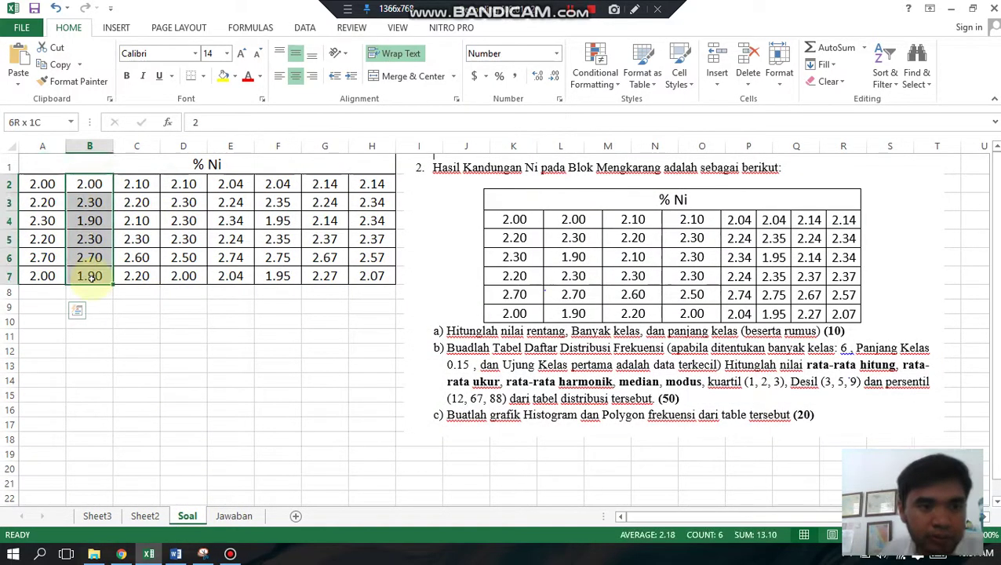
{"action": "key", "text": "ctrl+c"}
{"action": "left_click", "coordinate": [43, 292]}
{"action": "key", "text": "ctrl+v"}
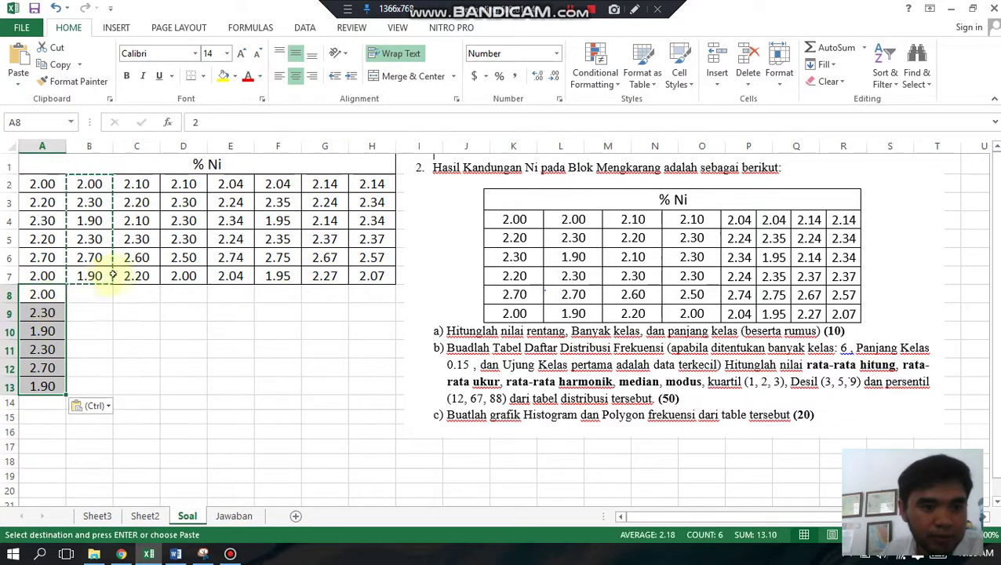
Copy the Ni values in C2:C7 to the cells starting at A14, extending the stacked column
{"action": "left_click_drag", "start_coordinate": [128, 186], "coordinate": [138, 279]}
{"action": "key", "text": "ctrl+c"}
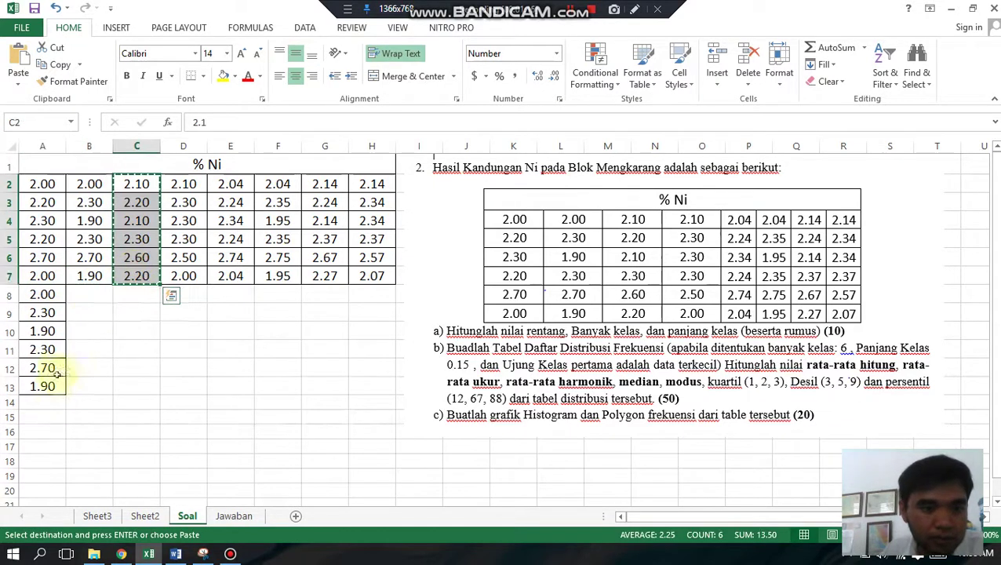
{"action": "left_click", "coordinate": [43, 404]}
{"action": "key", "text": "ctrl+v"}
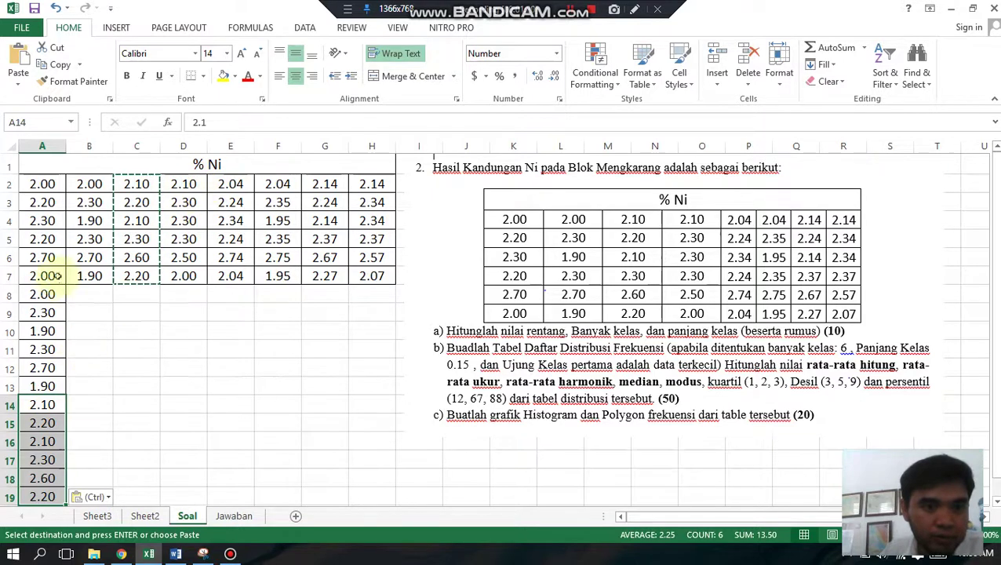
{"action": "left_click_drag", "start_coordinate": [42, 184], "coordinate": [70, 395]}
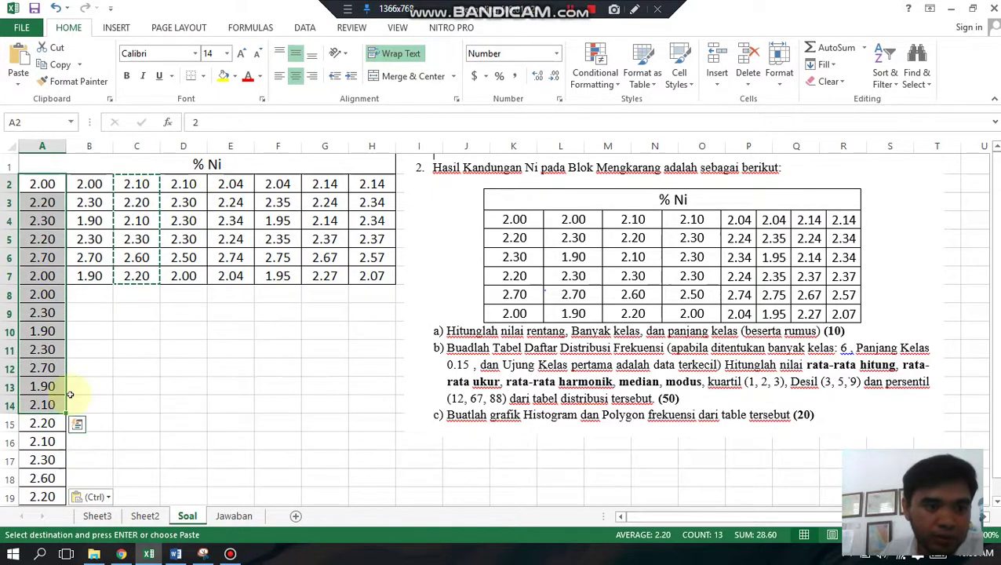
Copy the Ni values in D2:D7 to the cells starting at A20, at the end of the stacked column
{"action": "left_click", "coordinate": [192, 202]}
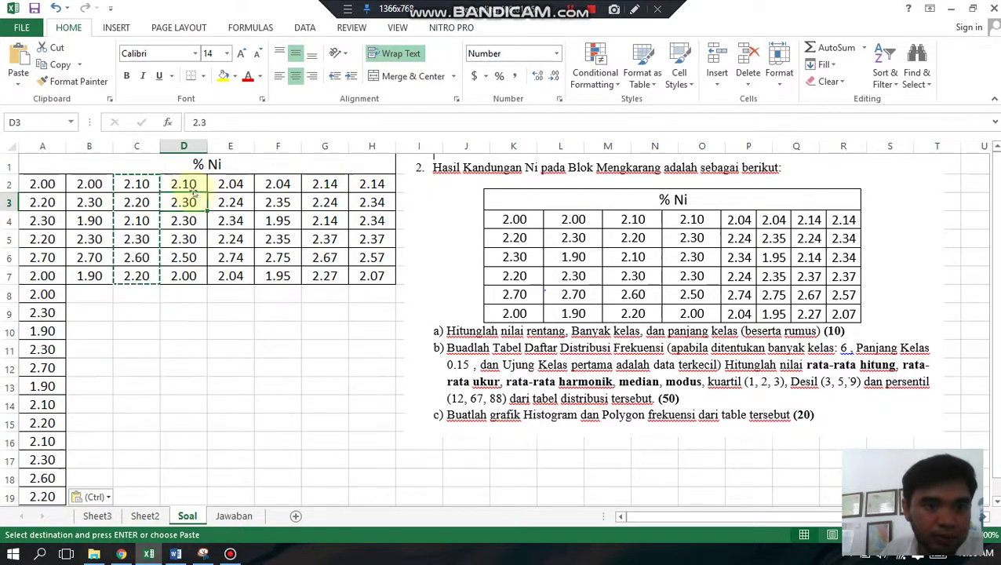
{"action": "left_click", "coordinate": [189, 184]}
{"action": "left_click_drag", "start_coordinate": [194, 189], "coordinate": [190, 276]}
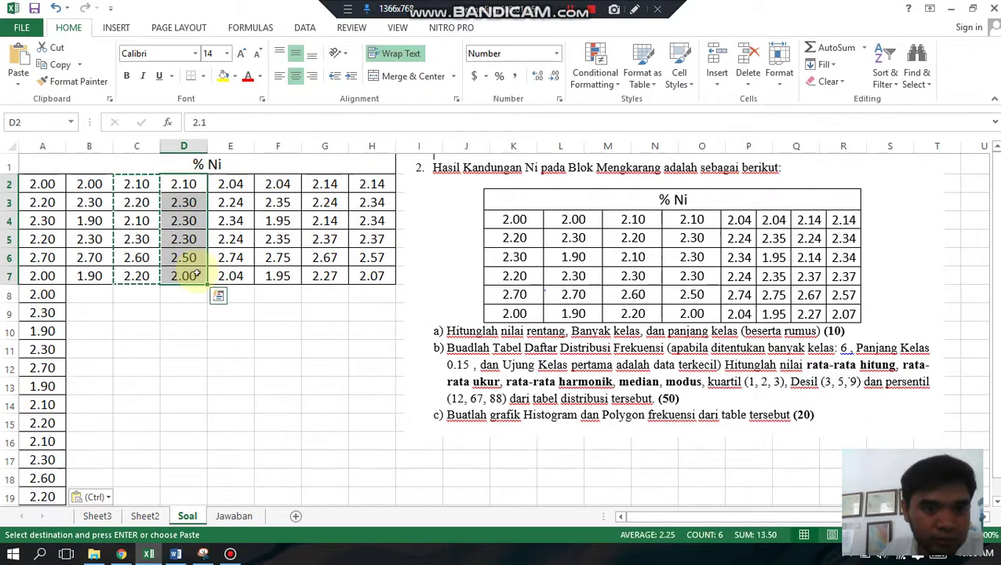
{"action": "key", "text": "ctrl+c"}
{"action": "scroll", "coordinate": [59, 464], "scroll_direction": "down", "scroll_amount": 1}
{"action": "left_click", "coordinate": [62, 458]}
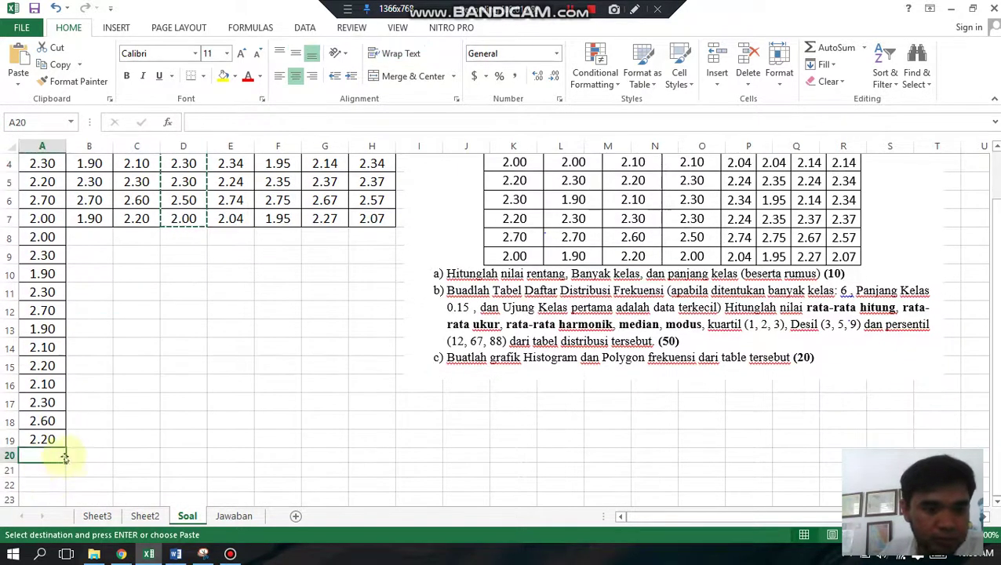
{"action": "key", "text": "ctrl+v"}
{"action": "scroll", "coordinate": [235, 221], "scroll_direction": "up", "scroll_amount": 1}
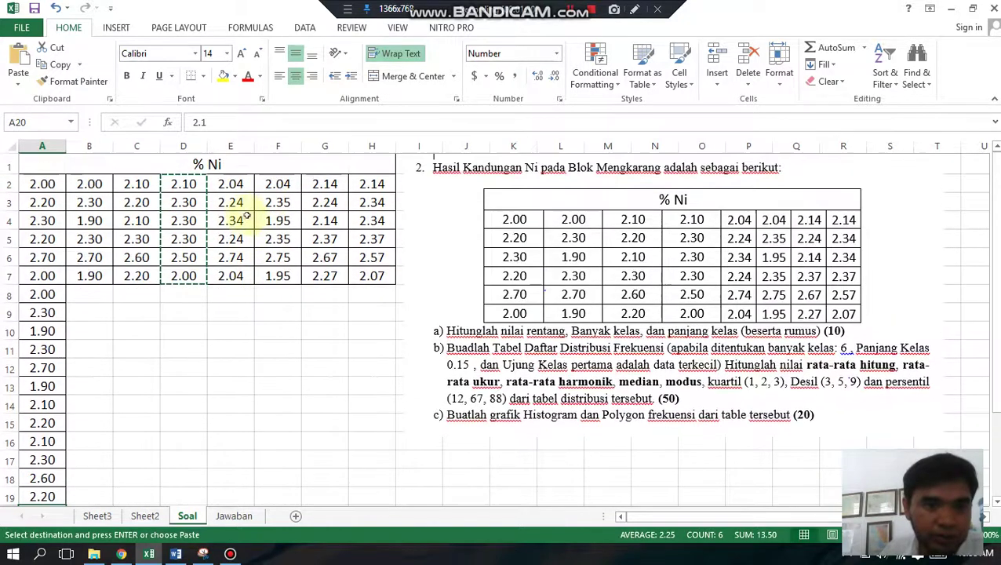
Clear the copied values from A8:A25 below the % Ni table
{"action": "left_click_drag", "start_coordinate": [231, 183], "coordinate": [235, 276]}
{"action": "left_click", "coordinate": [226, 294]}
{"action": "left_click_drag", "start_coordinate": [43, 294], "coordinate": [49, 353]}
{"action": "key", "text": "ctrl+shift+Down"}
{"action": "key", "text": "Delete"}
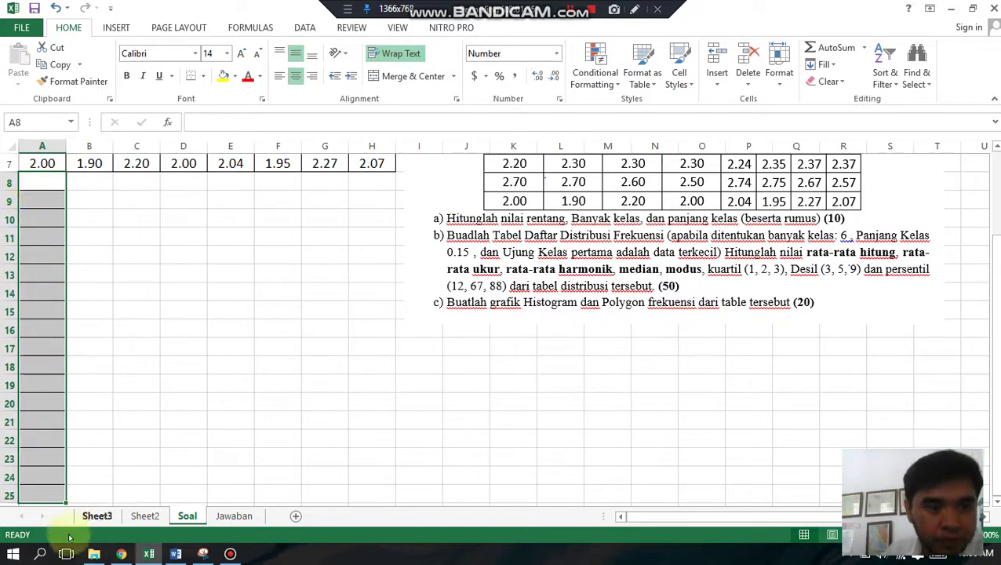
Examine the data list in column A of the Jawaban sheet down to its last filled row
{"action": "left_click", "coordinate": [234, 516]}
{"action": "left_click", "coordinate": [136, 366]}
{"action": "left_click", "coordinate": [47, 162]}
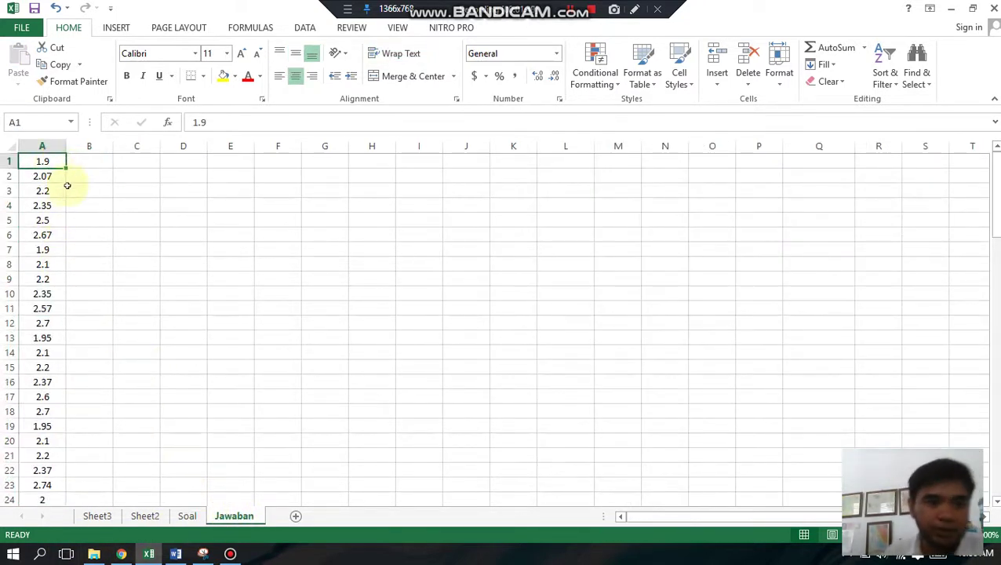
{"action": "scroll", "coordinate": [61, 163], "scroll_direction": "down", "scroll_amount": 2}
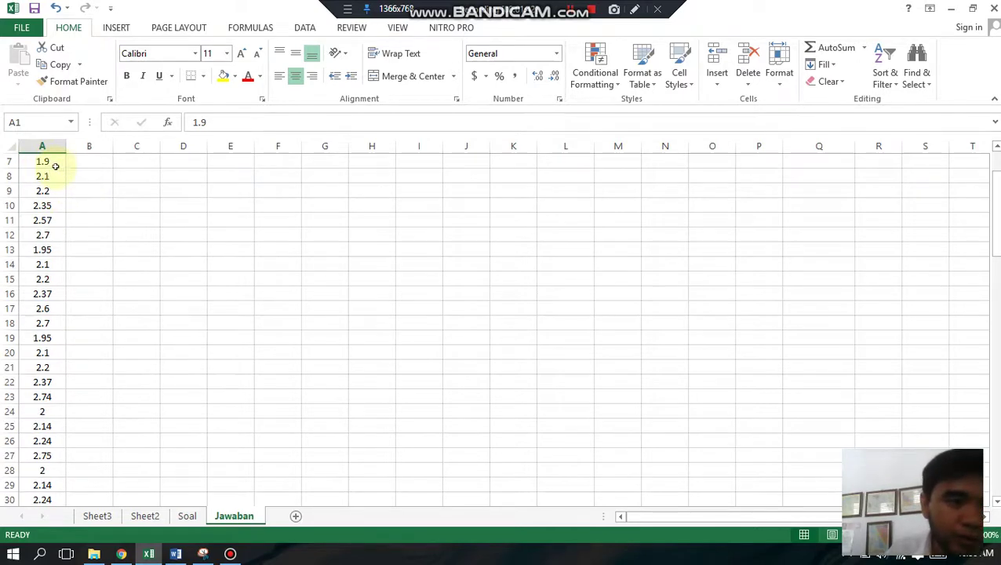
{"action": "scroll", "coordinate": [62, 180], "scroll_direction": "up", "scroll_amount": 2}
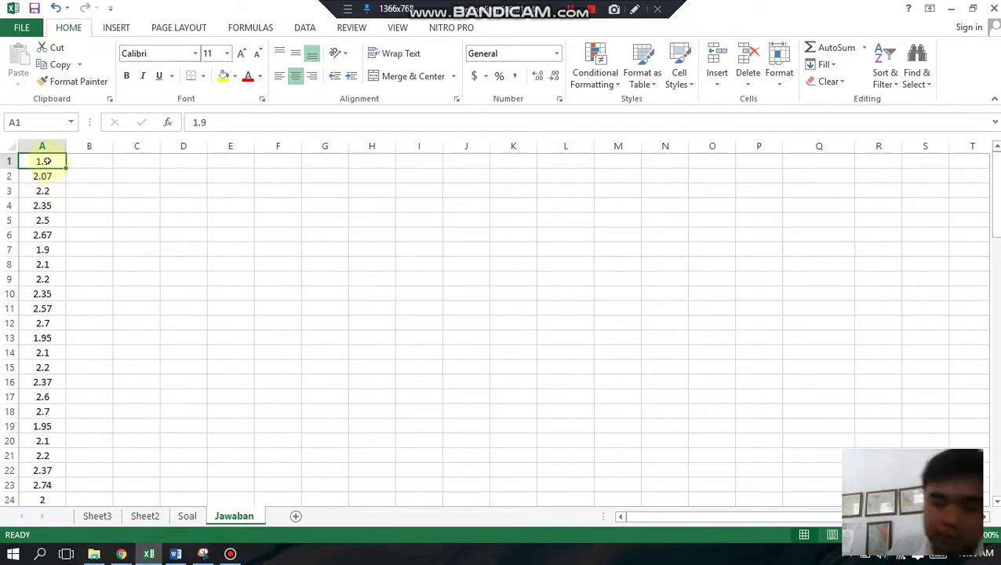
{"action": "key", "text": "Down"}
{"action": "key", "text": "Down"}
{"action": "key", "text": "Down"}
{"action": "key", "text": "Down"}
{"action": "key", "text": "Down"}
{"action": "key", "text": "Down"}
{"action": "key", "text": "Down"}
{"action": "key", "text": "Down"}
{"action": "key", "text": "Down"}
{"action": "key", "text": "Down"}
{"action": "key", "text": "Down"}
{"action": "key", "text": "Down"}
{"action": "key", "text": "Down"}
{"action": "key", "text": "Down"}
{"action": "key", "text": "Down"}
{"action": "key", "text": "Down"}
{"action": "key", "text": "Down"}
{"action": "key", "text": "Down"}
{"action": "key", "text": "Down"}
{"action": "key", "text": "Down"}
{"action": "key", "text": "Down"}
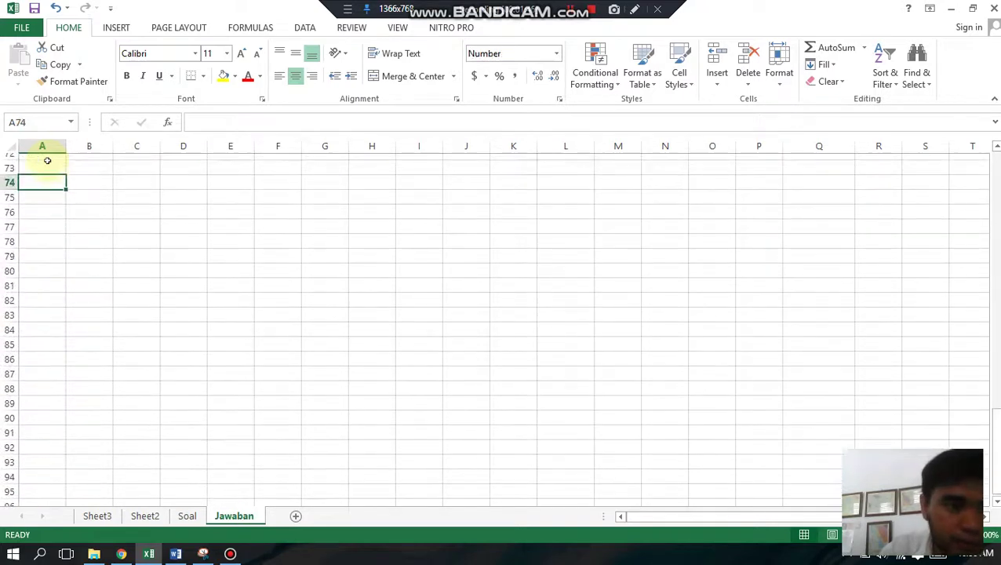
{"action": "key", "text": "Up"}
{"action": "key", "text": "Up"}
{"action": "key", "text": "Up"}
{"action": "key", "text": "Up"}
{"action": "key", "text": "Up"}
{"action": "key", "text": "Up"}
{"action": "key", "text": "Up"}
{"action": "key", "text": "Up"}
{"action": "key", "text": "Up"}
{"action": "key", "text": "Up"}
{"action": "key", "text": "Up"}
{"action": "key", "text": "Up"}
{"action": "key", "text": "Up"}
{"action": "key", "text": "Up"}
{"action": "key", "text": "Up"}
{"action": "key", "text": "Up"}
{"action": "key", "text": "Up"}
{"action": "key", "text": "Up"}
{"action": "key", "text": "Up"}
{"action": "key", "text": "Up"}
{"action": "scroll", "coordinate": [47, 160], "scroll_direction": "up", "scroll_amount": 4}
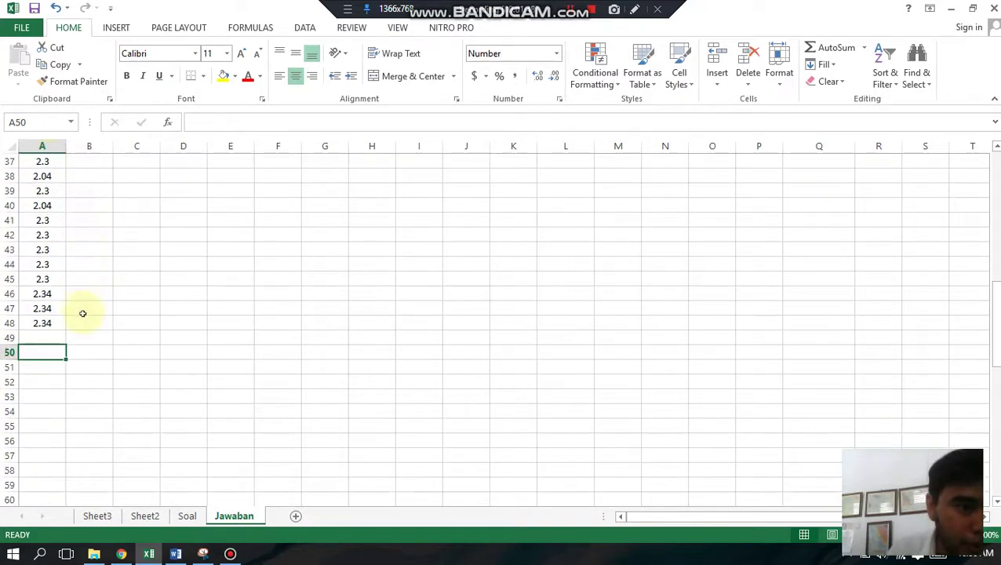
{"action": "left_click", "coordinate": [49, 327]}
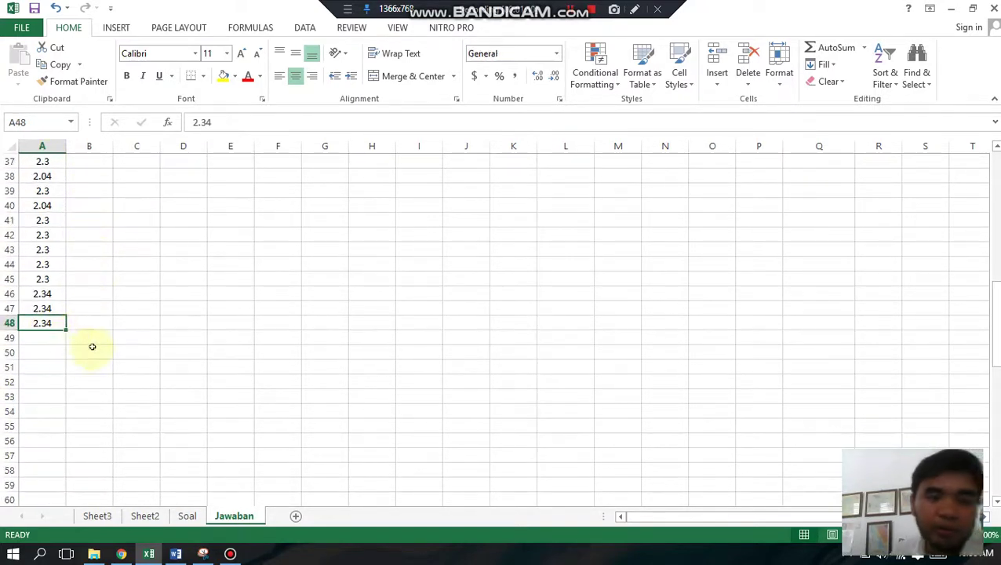
{"action": "left_click", "coordinate": [85, 325]}
{"action": "left_click", "coordinate": [37, 328]}
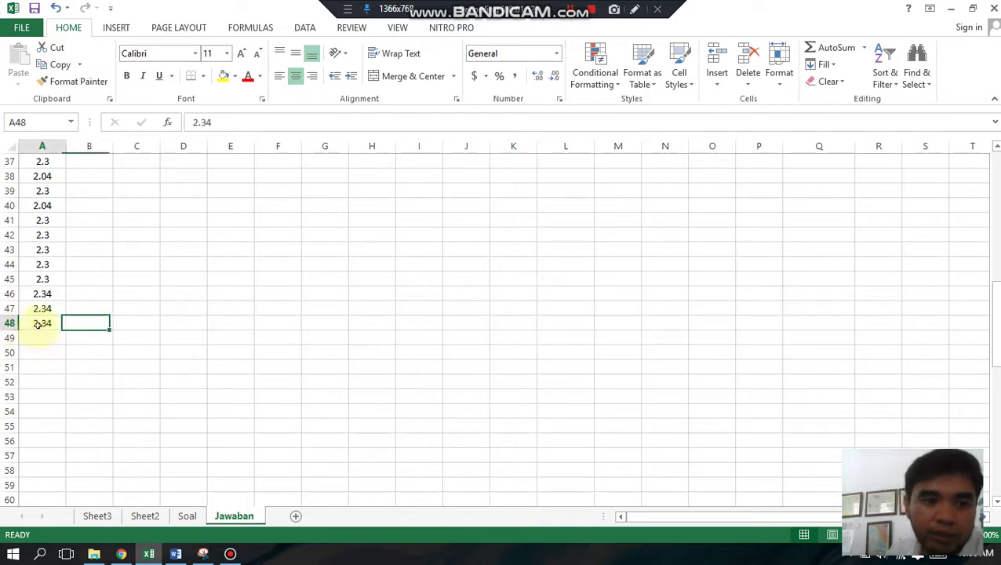
Sort the Ni values in A1:A48 from smallest to largest
{"action": "scroll", "coordinate": [63, 329], "scroll_direction": "up", "scroll_amount": 12}
{"action": "left_click", "coordinate": [49, 162]}
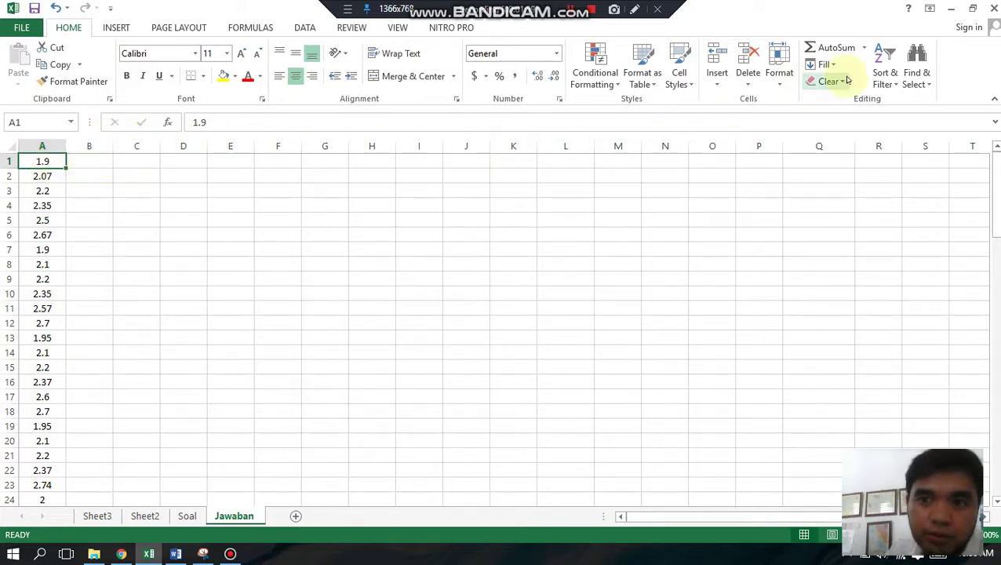
{"action": "left_click_drag", "start_coordinate": [56, 175], "coordinate": [63, 293]}
{"action": "left_click", "coordinate": [45, 163]}
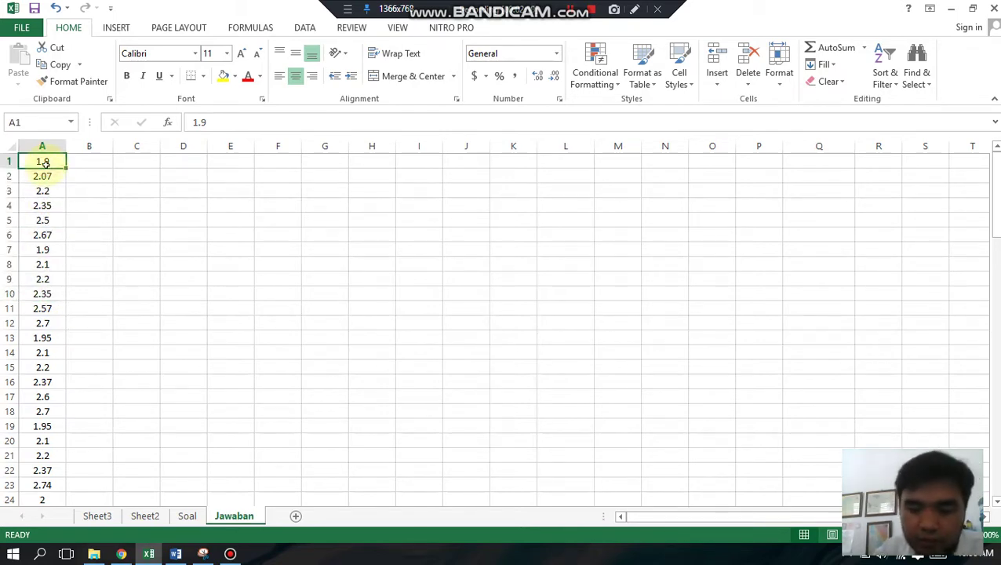
{"action": "key", "text": "ctrl+shift+Down"}
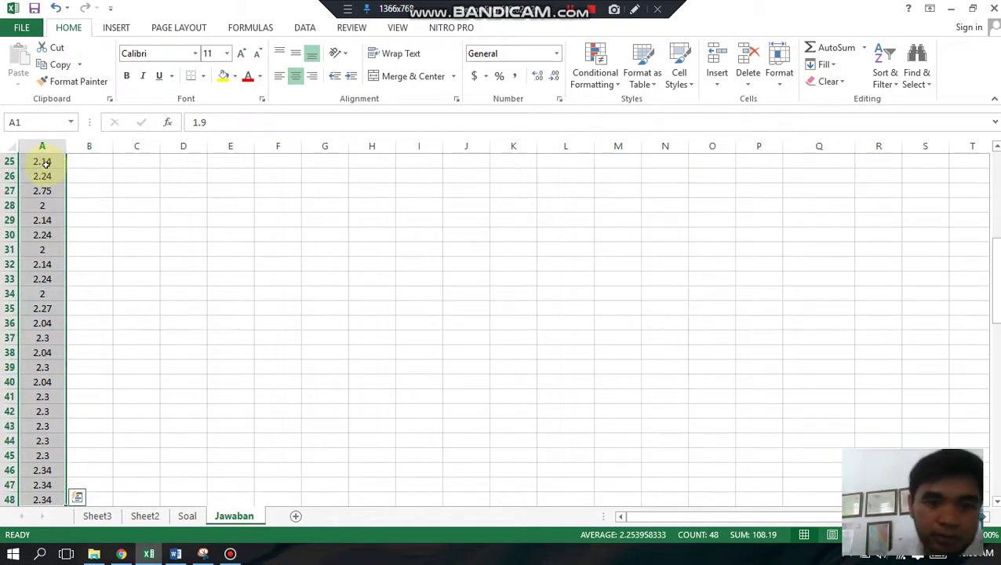
{"action": "left_click", "coordinate": [884, 66]}
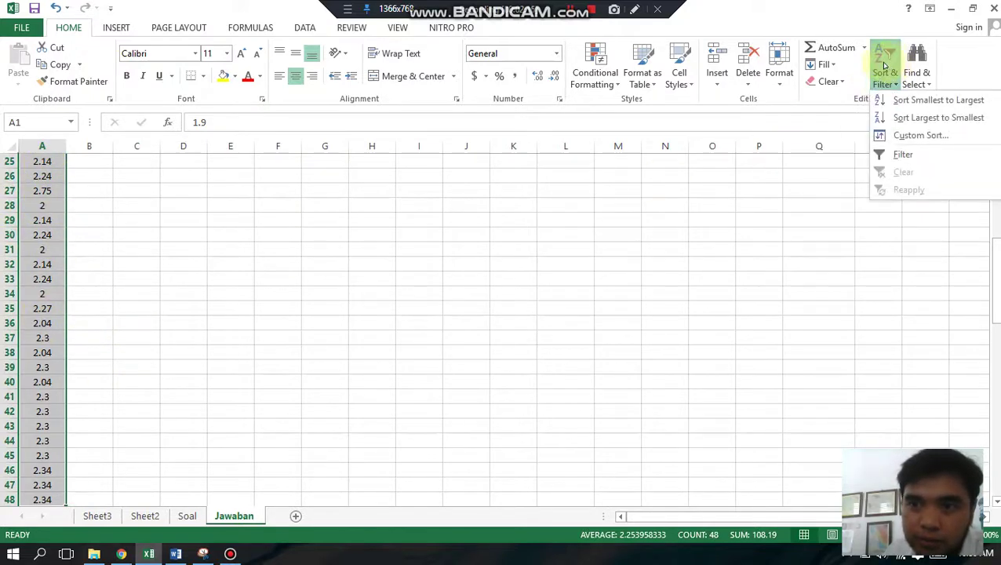
{"action": "left_click", "coordinate": [958, 101]}
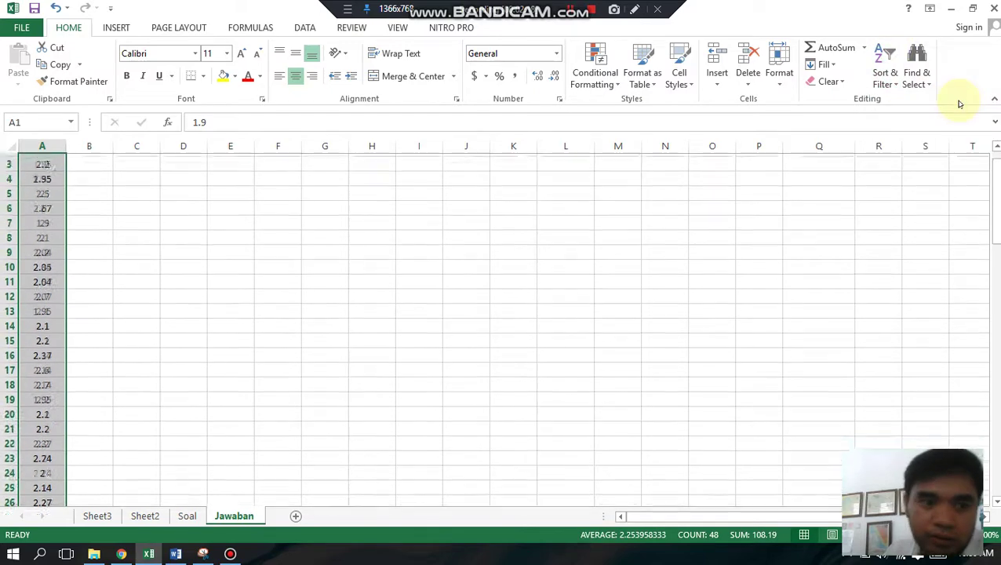
Review the sorted values in column A from the smallest to the largest
{"action": "left_click", "coordinate": [41, 162]}
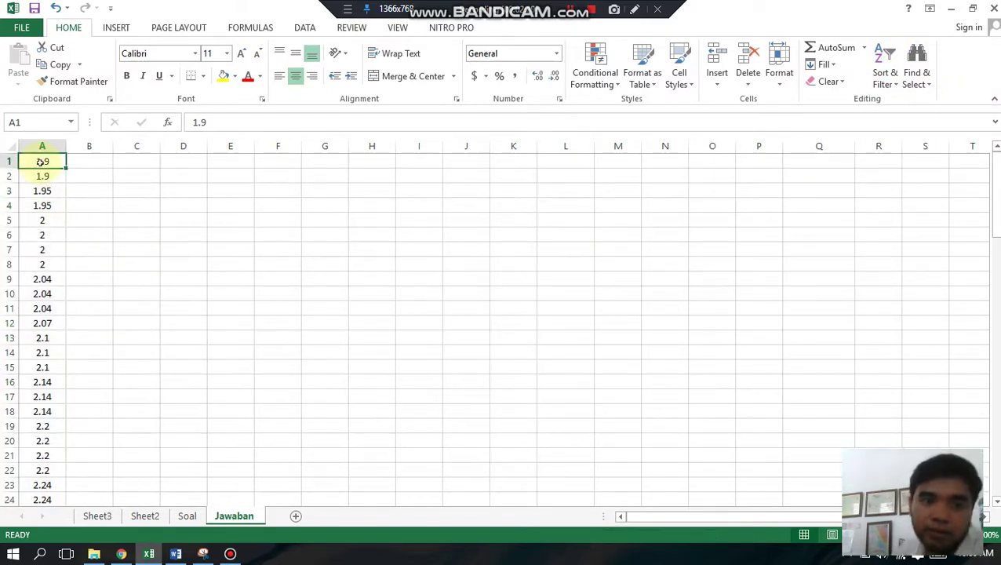
{"action": "left_click_drag", "start_coordinate": [41, 162], "coordinate": [40, 322]}
{"action": "left_click", "coordinate": [51, 158]}
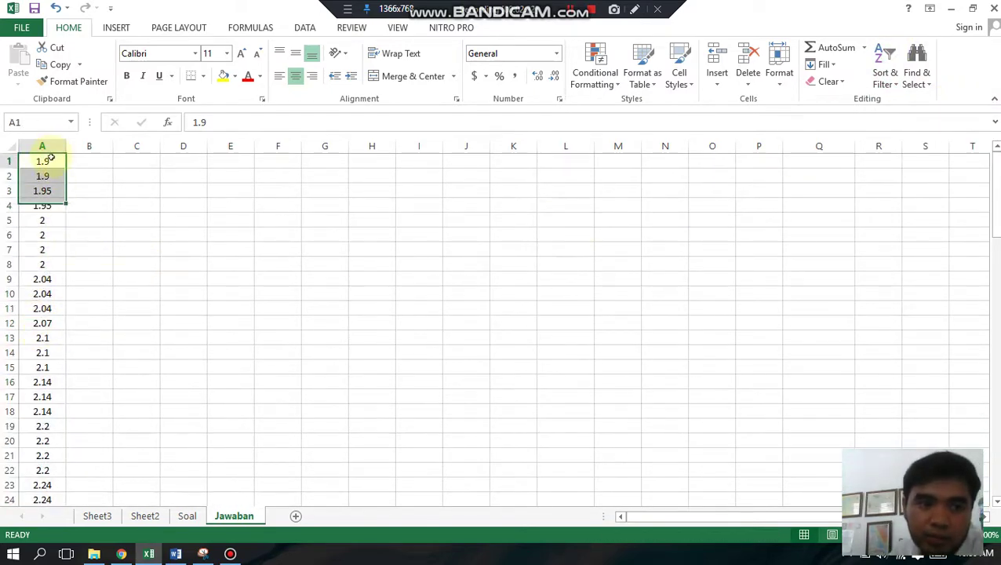
{"action": "scroll", "coordinate": [53, 165], "scroll_direction": "down", "scroll_amount": 4}
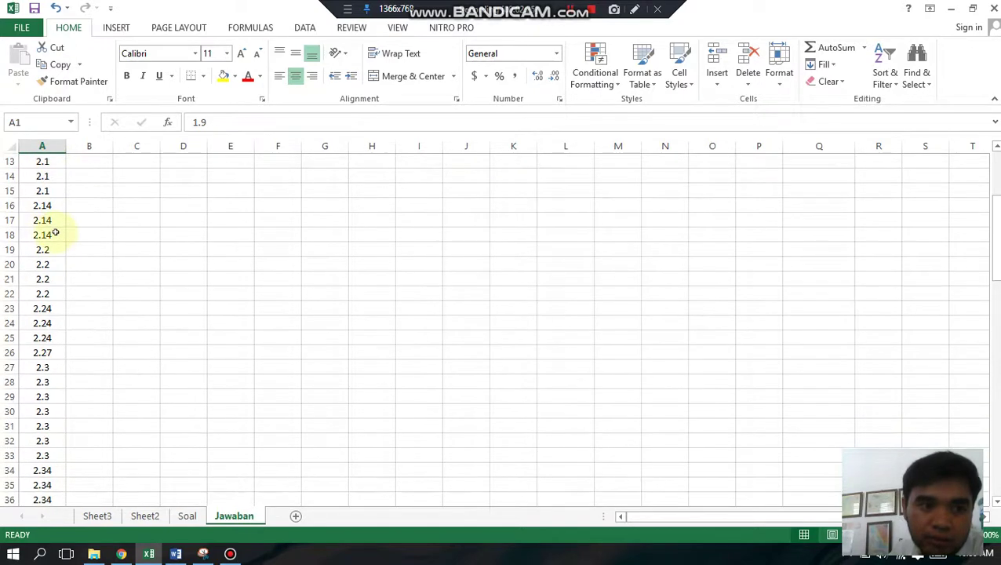
{"action": "scroll", "coordinate": [55, 233], "scroll_direction": "down", "scroll_amount": 5}
{"action": "scroll", "coordinate": [56, 228], "scroll_direction": "up", "scroll_amount": 9}
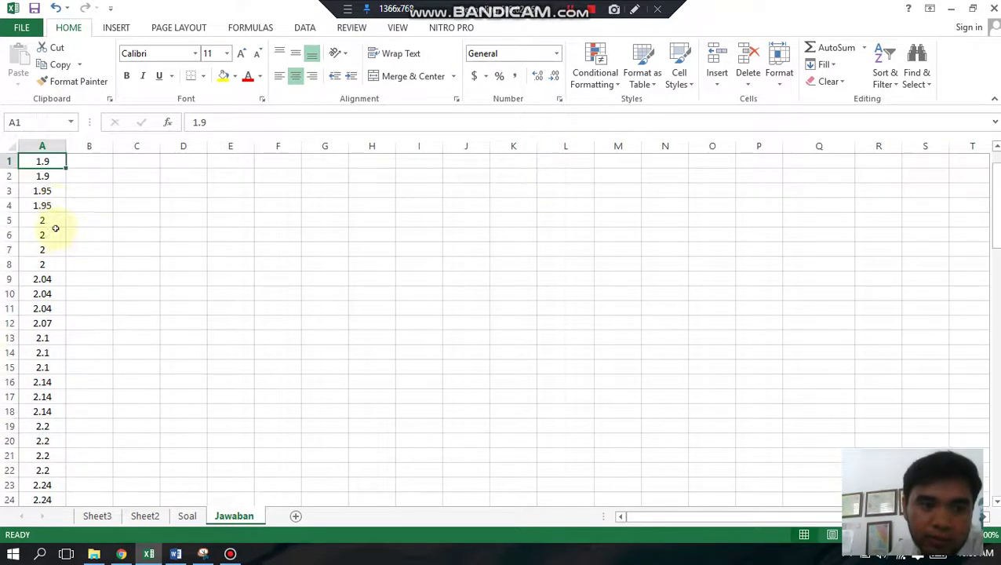
{"action": "scroll", "coordinate": [48, 376], "scroll_direction": "down", "scroll_amount": 6}
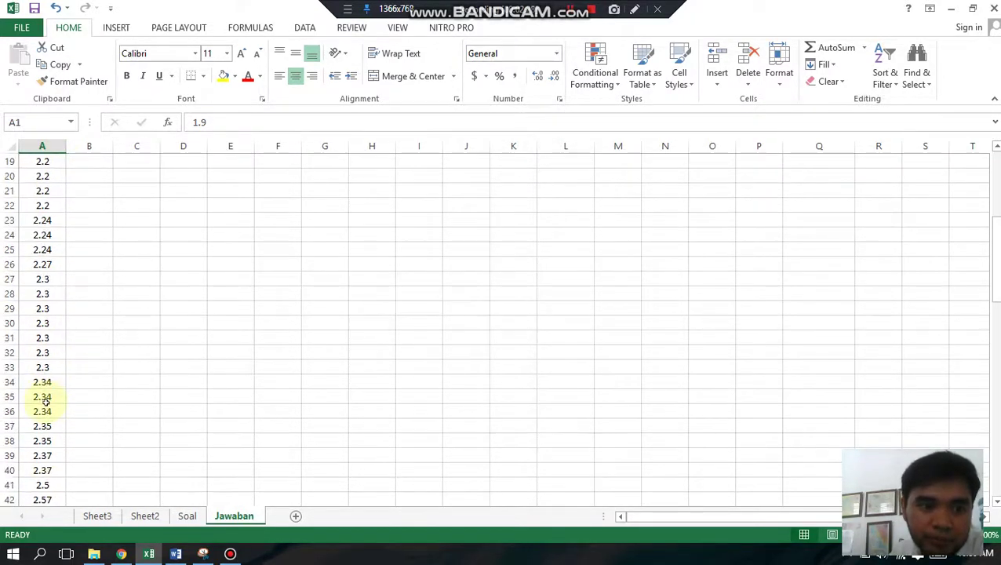
{"action": "scroll", "coordinate": [45, 396], "scroll_direction": "down", "scroll_amount": 4}
{"action": "scroll", "coordinate": [156, 371], "scroll_direction": "up", "scroll_amount": 10}
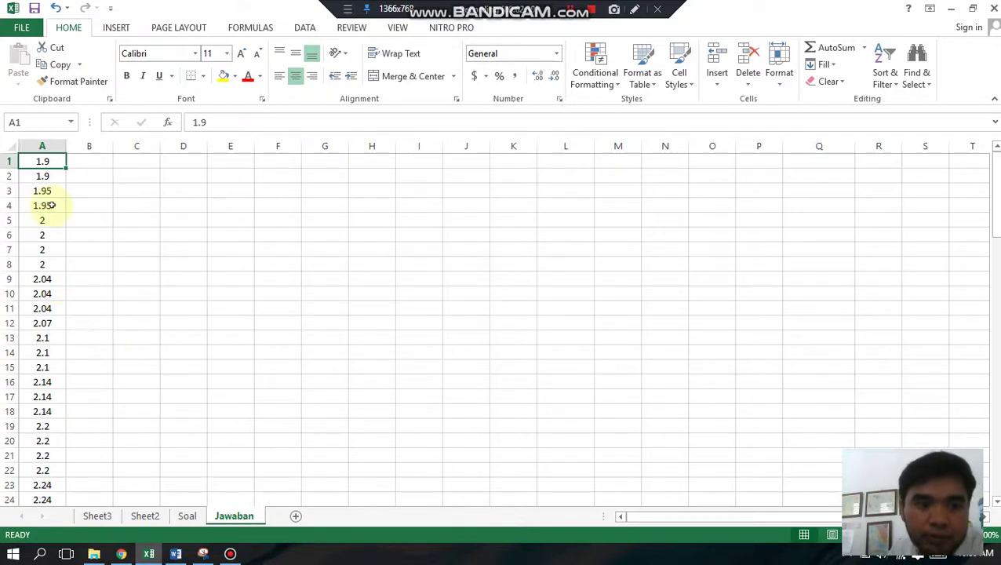
{"action": "left_click", "coordinate": [41, 177]}
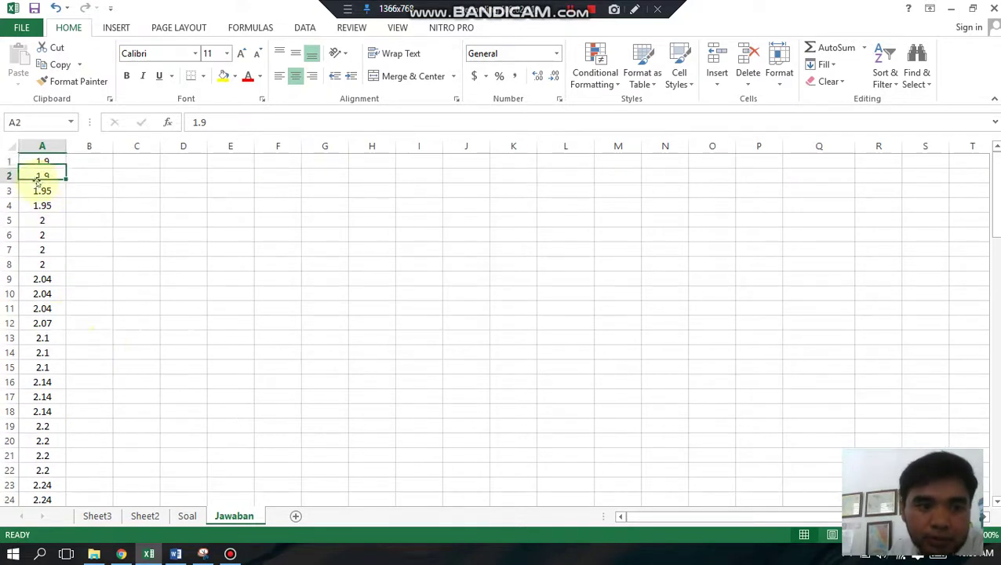
Check the assignment questions on the Soal sheet and return to cell C2 of the Jawaban sheet
{"action": "left_click", "coordinate": [195, 522]}
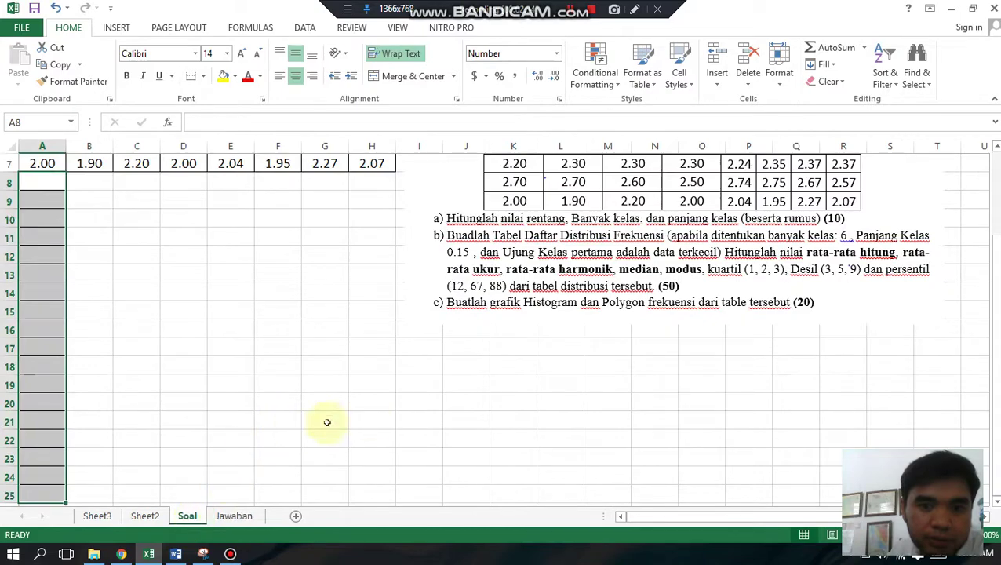
{"action": "scroll", "coordinate": [326, 420], "scroll_direction": "up", "scroll_amount": 2}
{"action": "left_click", "coordinate": [234, 515]}
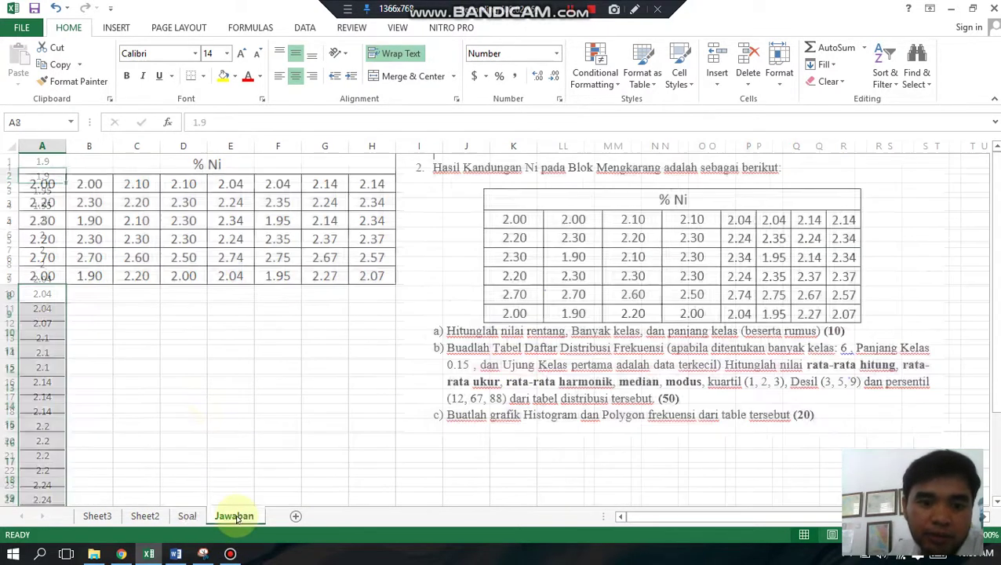
{"action": "left_click", "coordinate": [126, 178]}
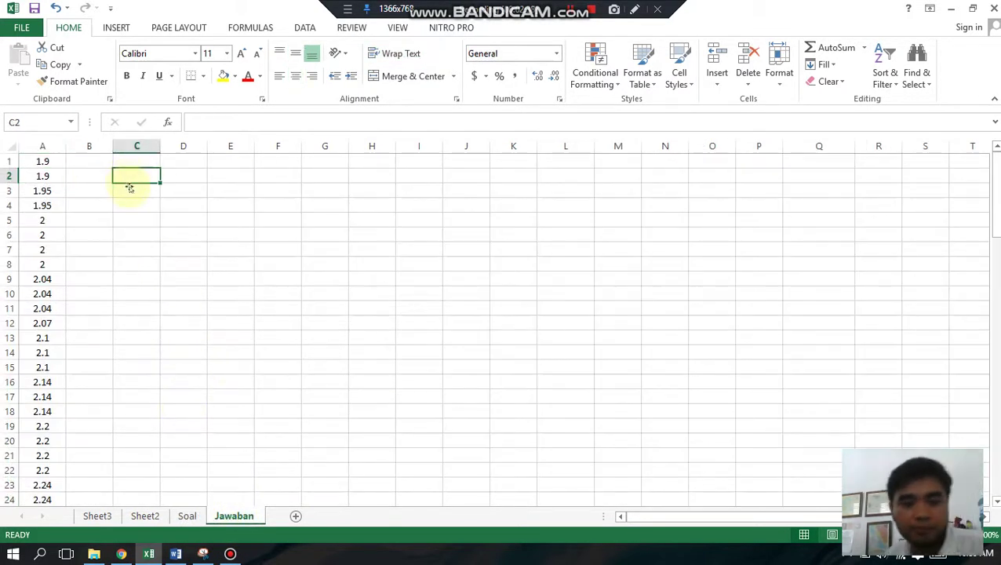
Enter the label "rentang" in cell C2 and check the largest and smallest Ni values in column A
{"action": "type", "text": "rentang"}
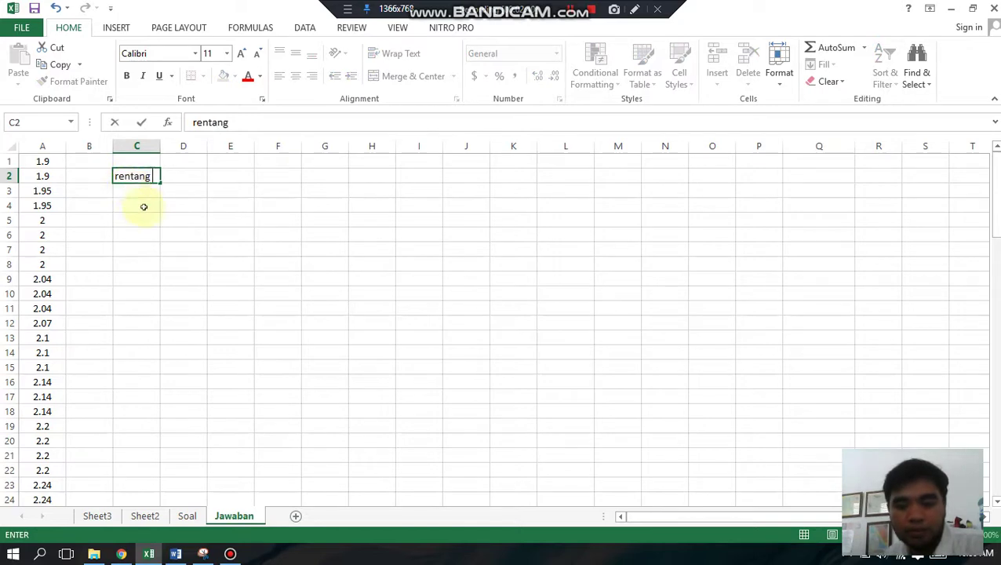
{"action": "left_click", "coordinate": [188, 177]}
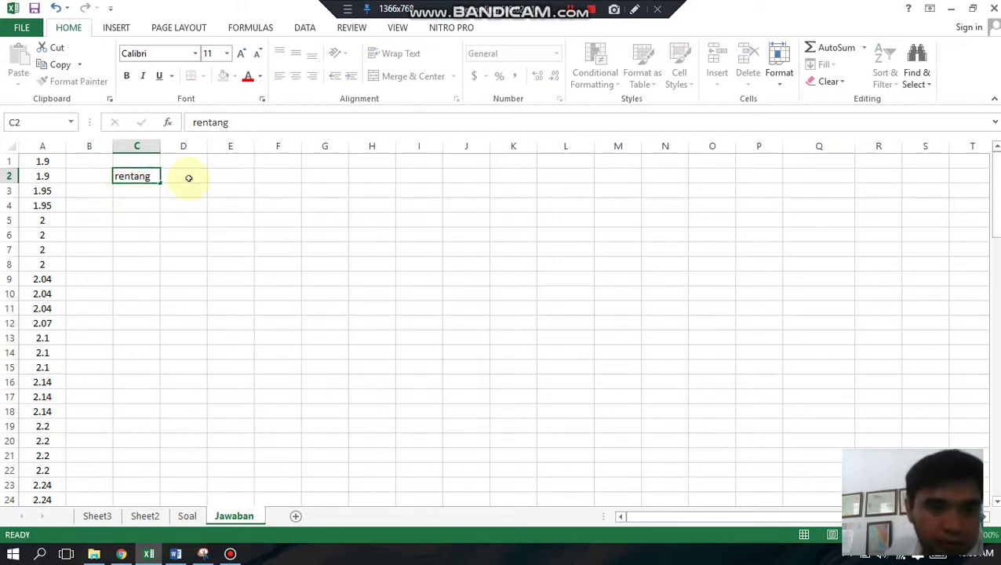
{"action": "left_click", "coordinate": [57, 165]}
{"action": "key", "text": "ctrl+shift+Down"}
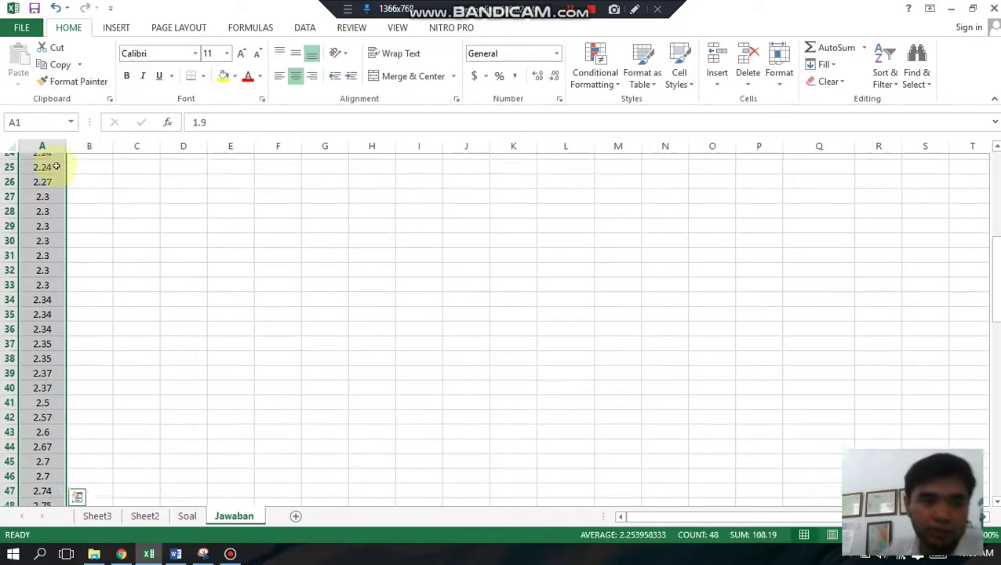
{"action": "scroll", "coordinate": [78, 329], "scroll_direction": "down", "scroll_amount": 3}
{"action": "left_click", "coordinate": [37, 368]}
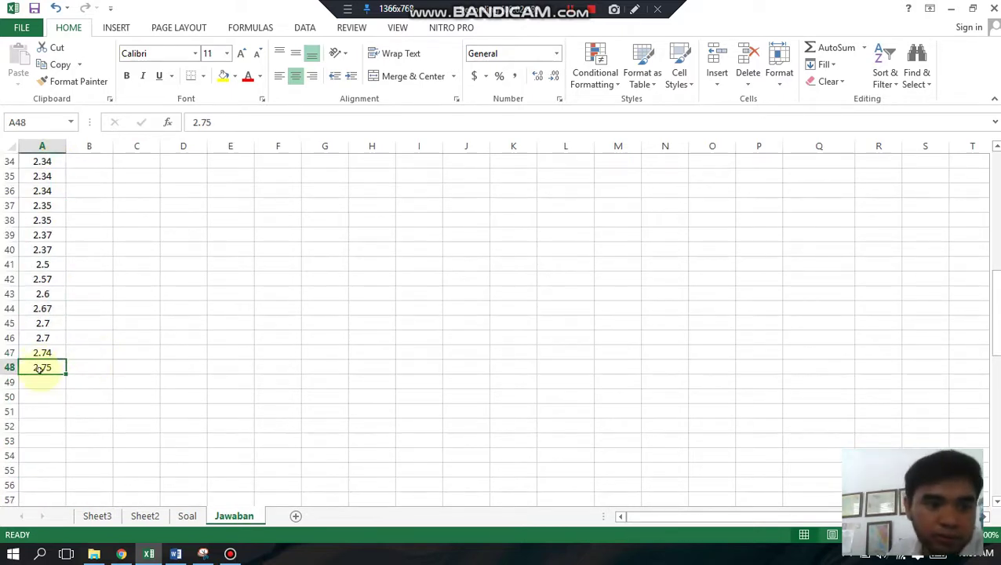
{"action": "scroll", "coordinate": [44, 366], "scroll_direction": "up", "scroll_amount": 11}
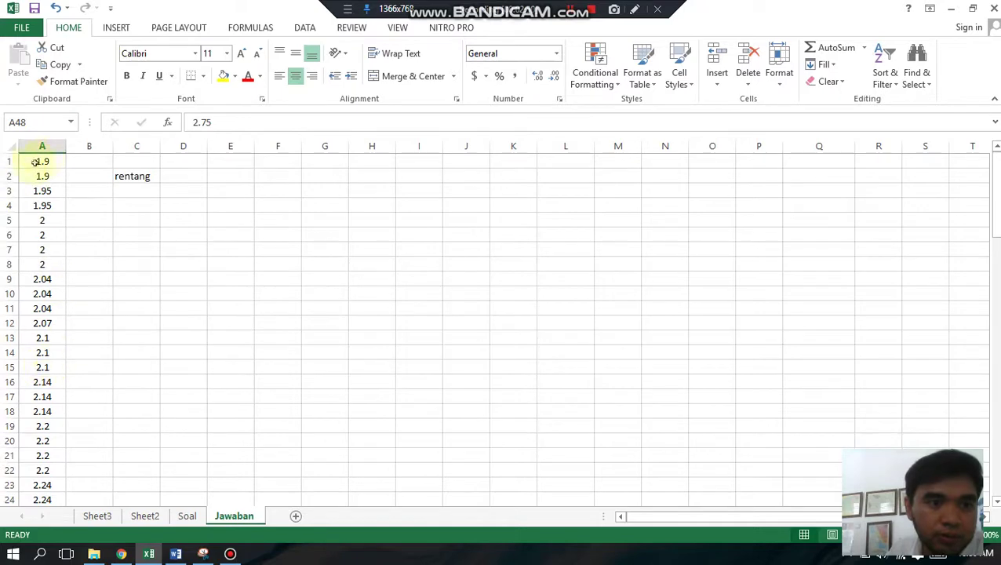
Calculate the range in cell D2 with the formula =A48-A1
{"action": "left_click", "coordinate": [196, 175]}
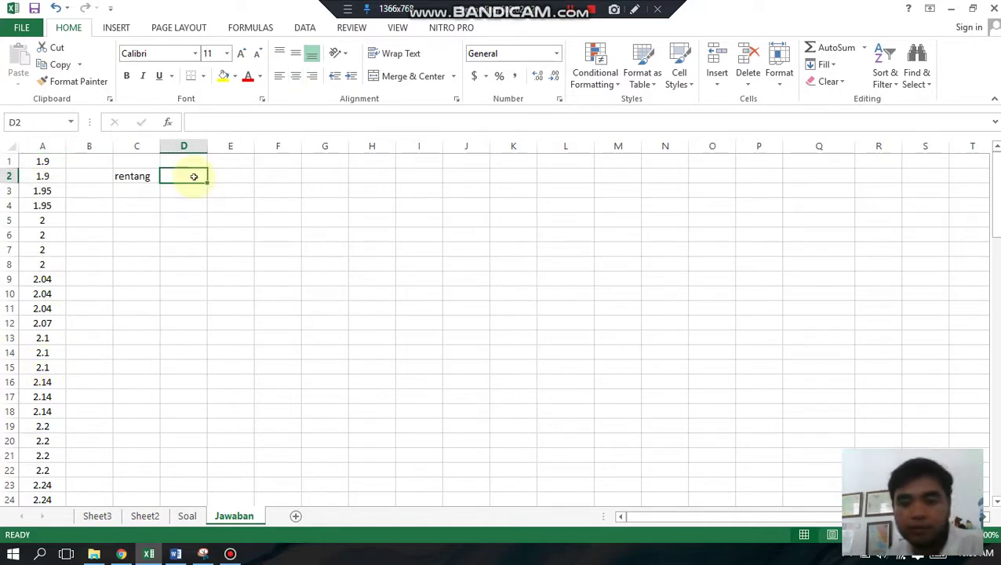
{"action": "type", "text": "="}
{"action": "left_click", "coordinate": [56, 190]}
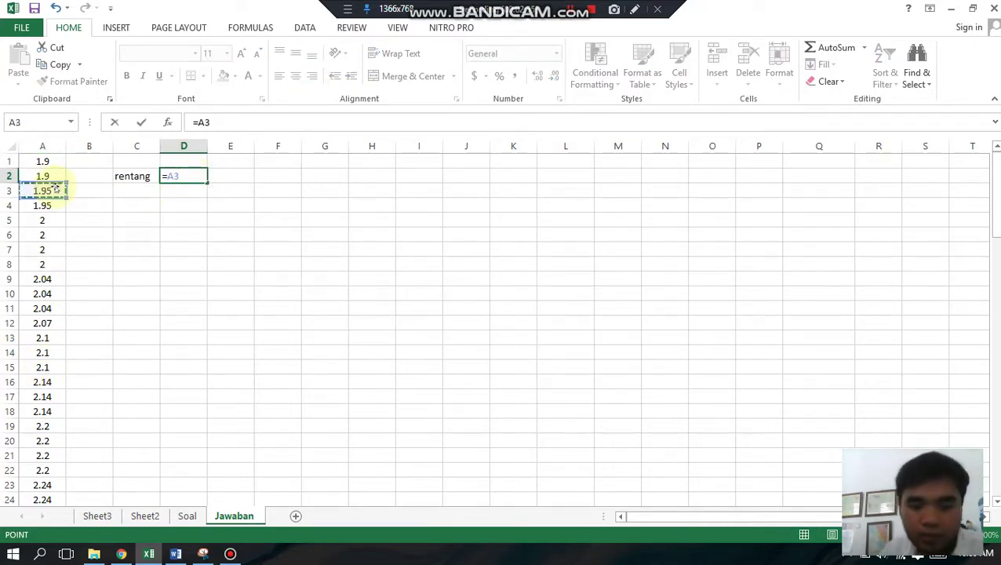
{"action": "left_click_drag", "start_coordinate": [56, 191], "coordinate": [56, 323]}
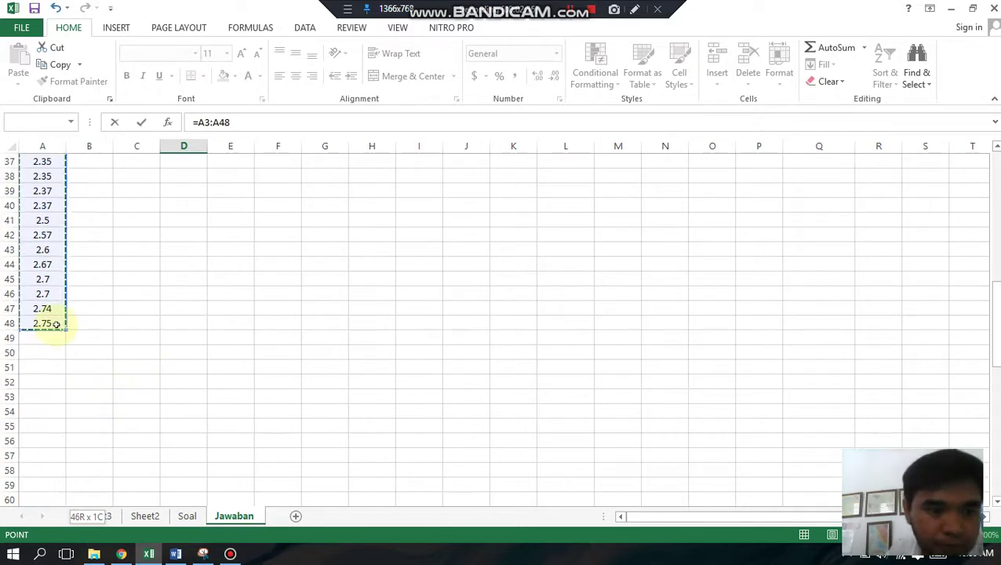
{"action": "left_click", "coordinate": [56, 323]}
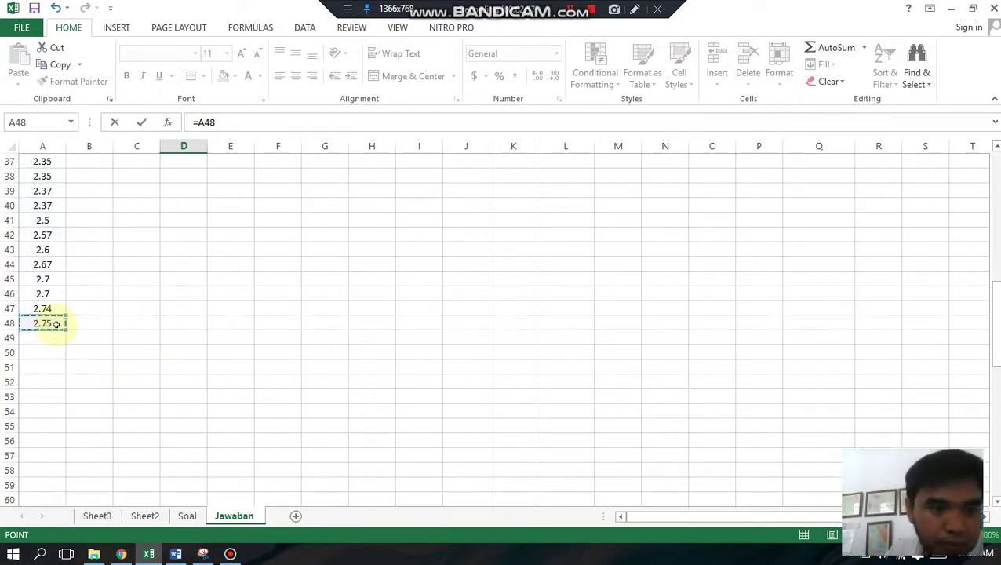
{"action": "left_click", "coordinate": [229, 128]}
{"action": "type", "text": "-"}
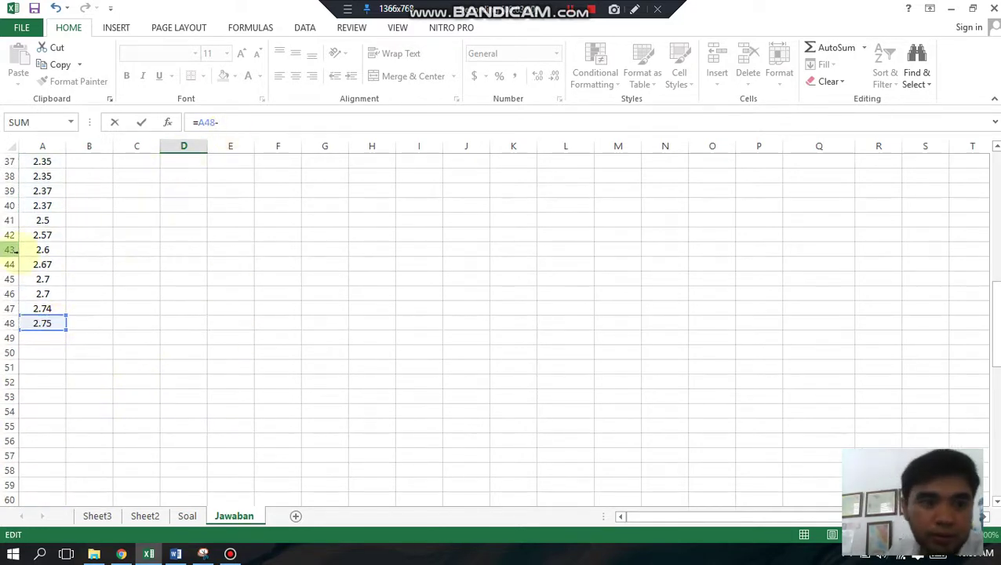
{"action": "scroll", "coordinate": [31, 235], "scroll_direction": "up", "scroll_amount": 12}
{"action": "left_click", "coordinate": [45, 163]}
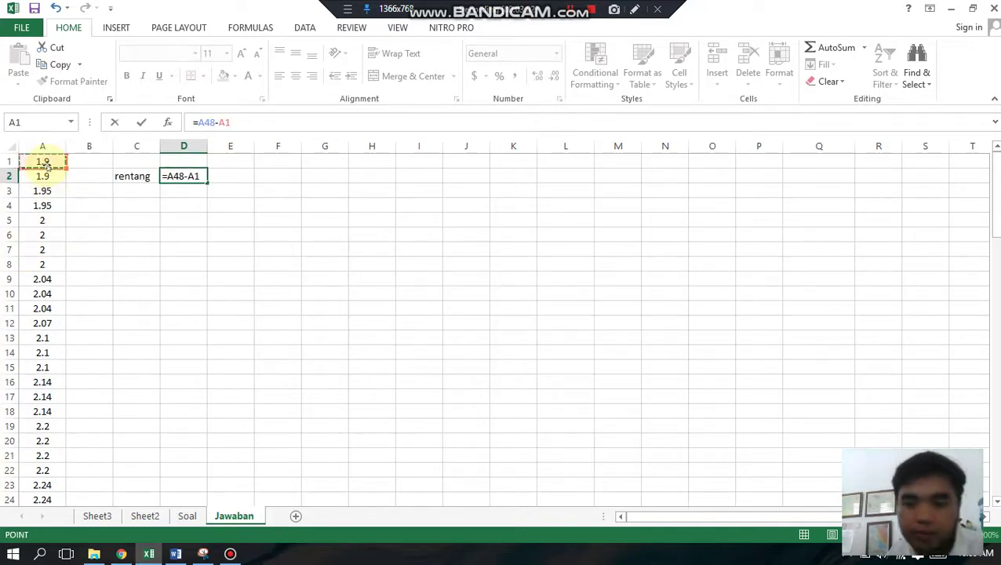
{"action": "key", "text": "Return"}
{"action": "left_click", "coordinate": [194, 175]}
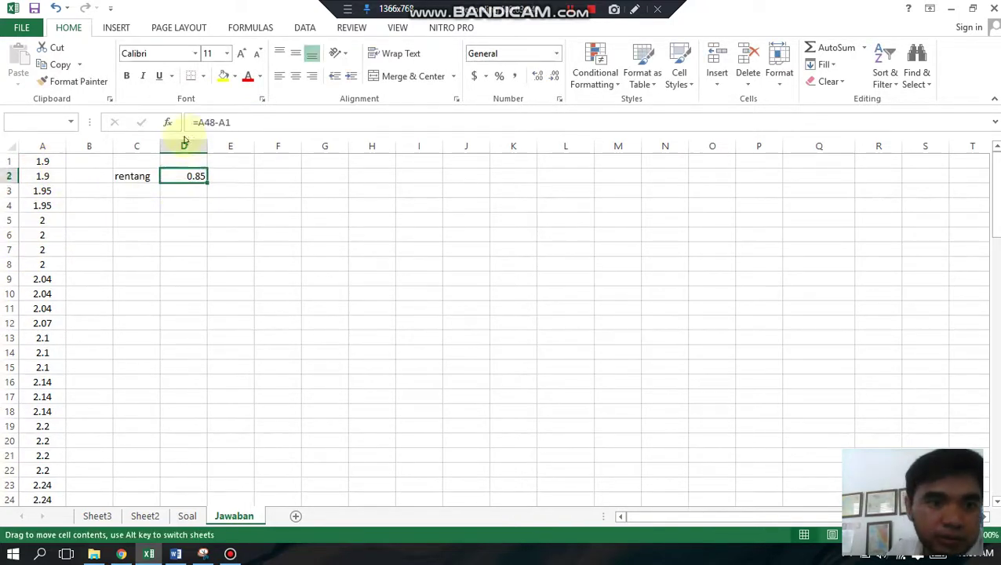
{"action": "left_click_drag", "start_coordinate": [184, 140], "coordinate": [188, 150]}
{"action": "left_click", "coordinate": [472, 311]}
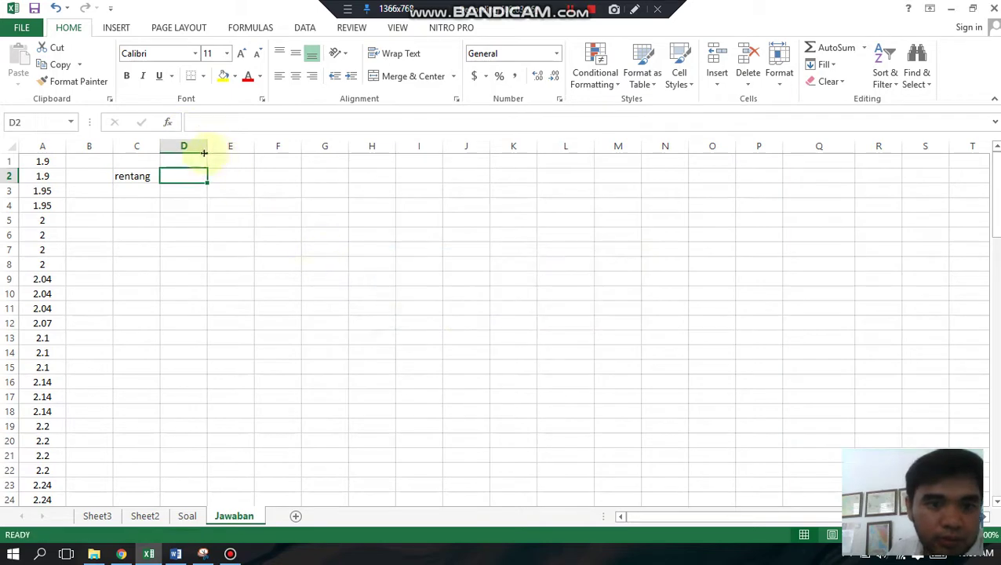
{"action": "key", "text": "ctrl+z"}
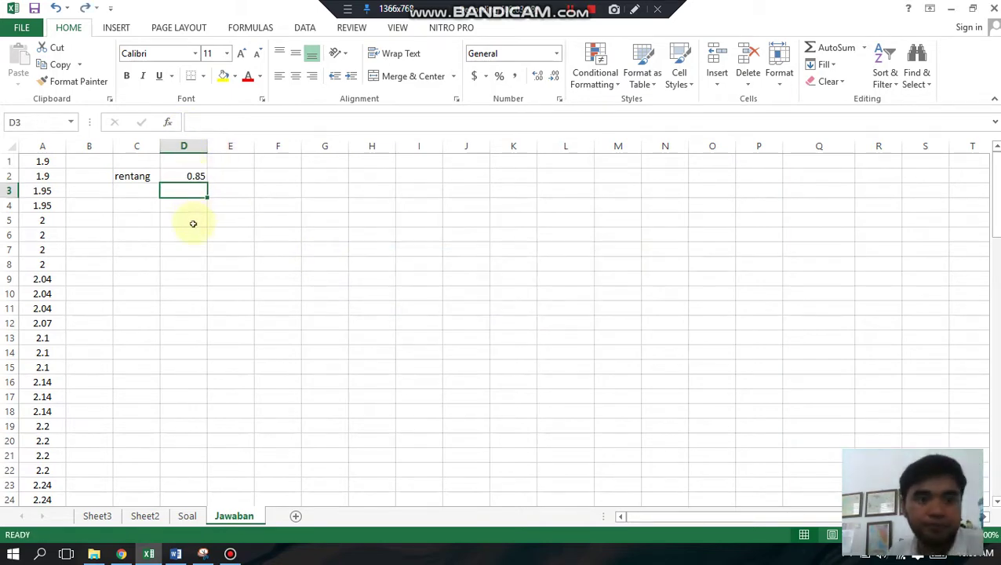
Center the contents of column D horizontally
{"action": "left_click", "coordinate": [193, 223]}
{"action": "left_click", "coordinate": [185, 142]}
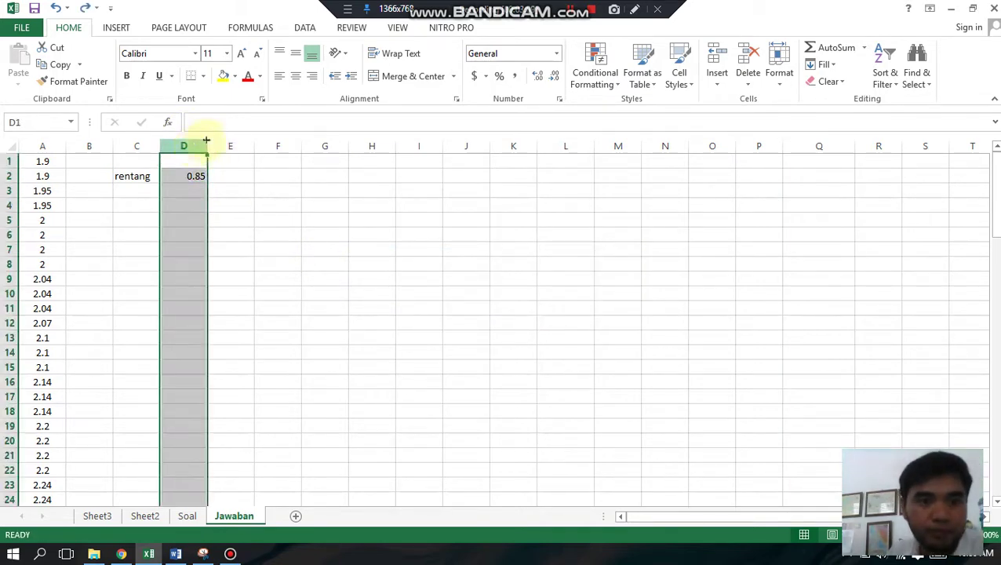
{"action": "left_click", "coordinate": [295, 76]}
{"action": "left_click", "coordinate": [278, 146]}
Following the question on the Soal sheet, label cell C3 of the Jawaban sheet "Banyak kelas" and fit column C to the text
{"action": "left_click", "coordinate": [142, 190]}
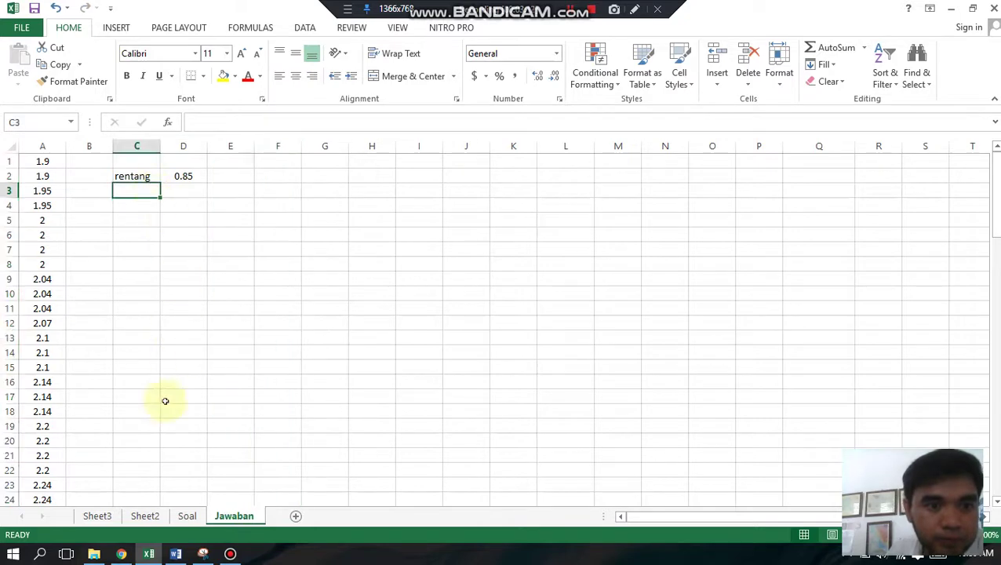
{"action": "left_click", "coordinate": [188, 516]}
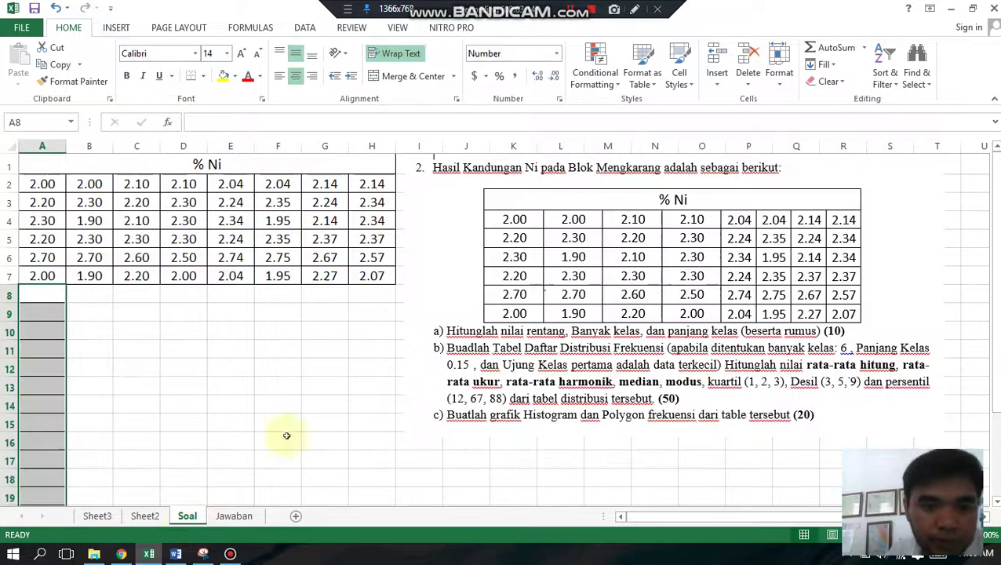
{"action": "left_click", "coordinate": [234, 517]}
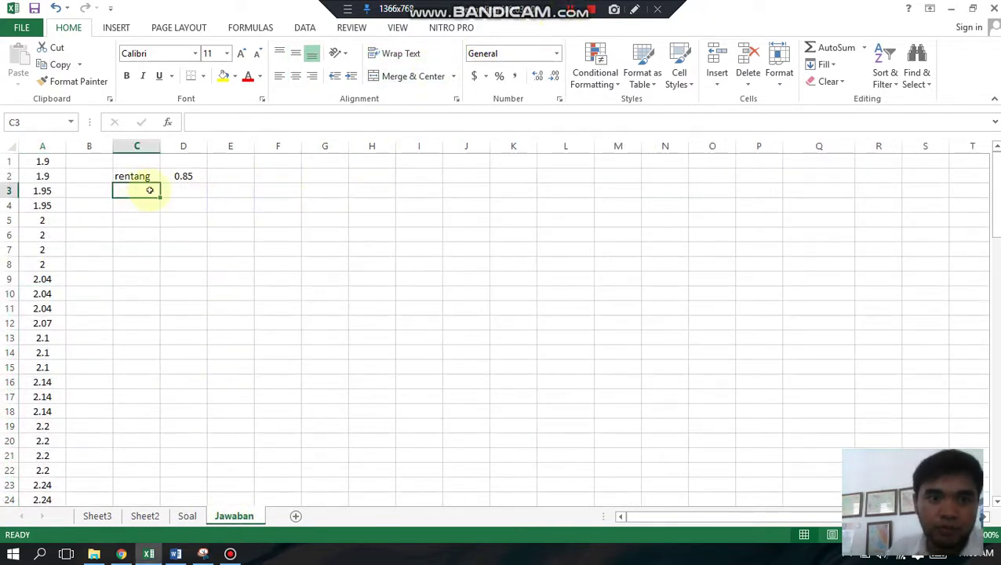
{"action": "type", "text": "BAnya"}
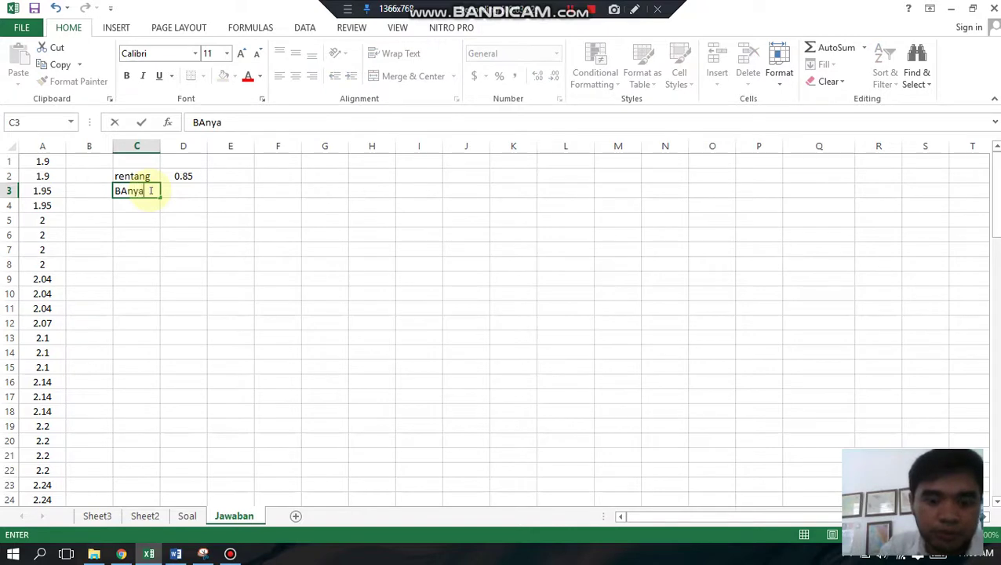
{"action": "type", "text": "k kelas"}
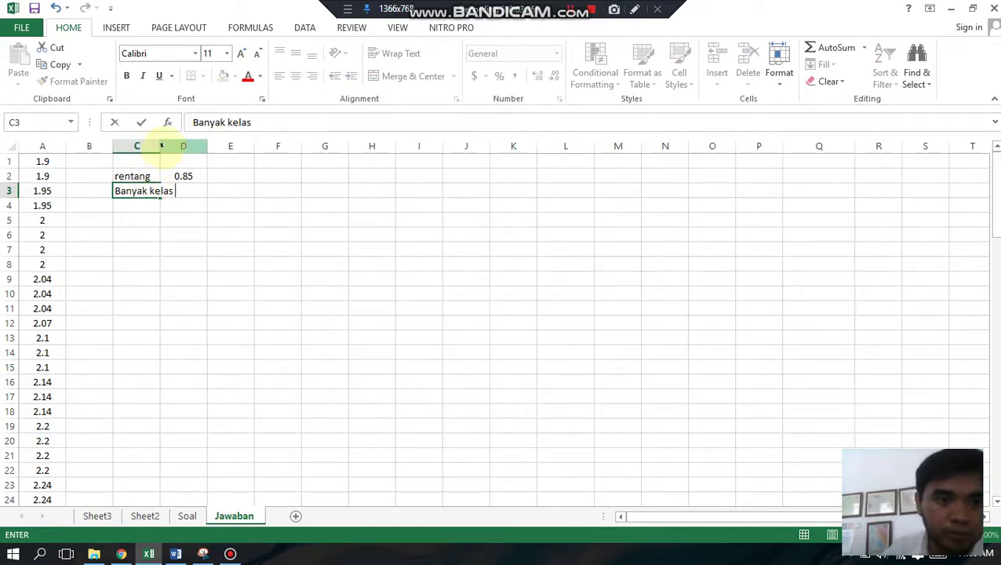
{"action": "left_click", "coordinate": [168, 162]}
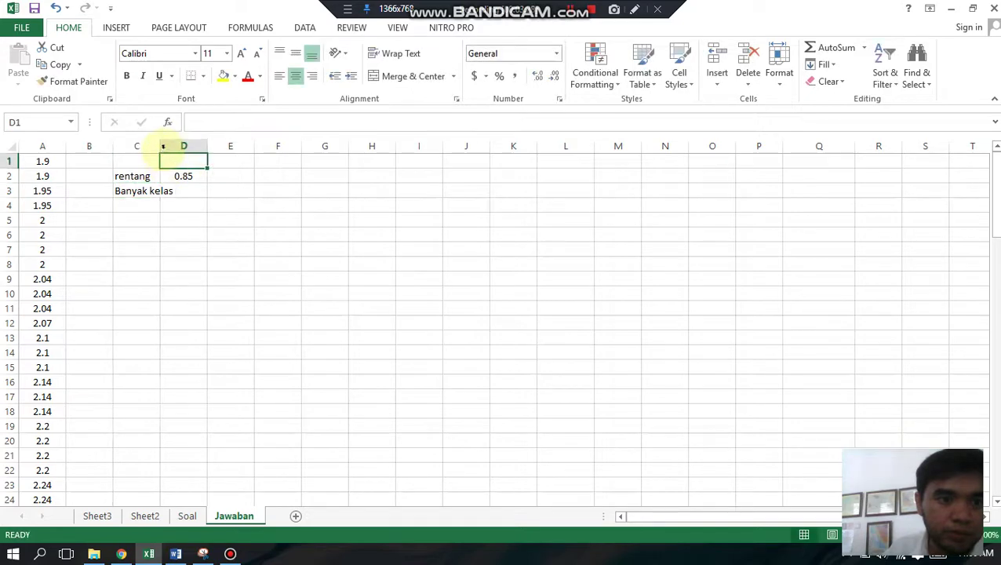
{"action": "double_click", "coordinate": [162, 146]}
Calculate the number of classes in cell D3 with the formula =1+(3.3+LOG(48))
{"action": "left_click", "coordinate": [195, 192]}
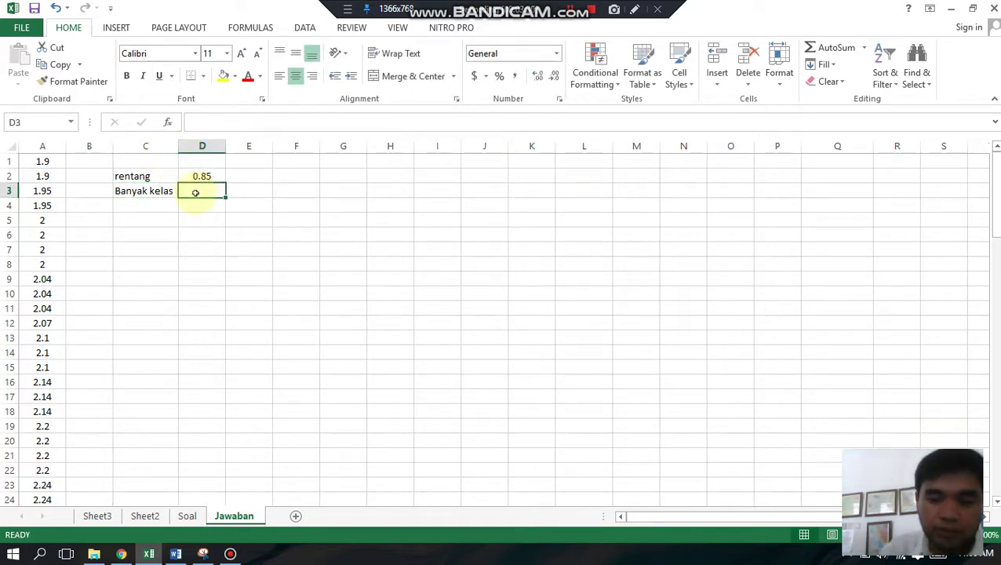
{"action": "type", "text": "=1+(3.3"}
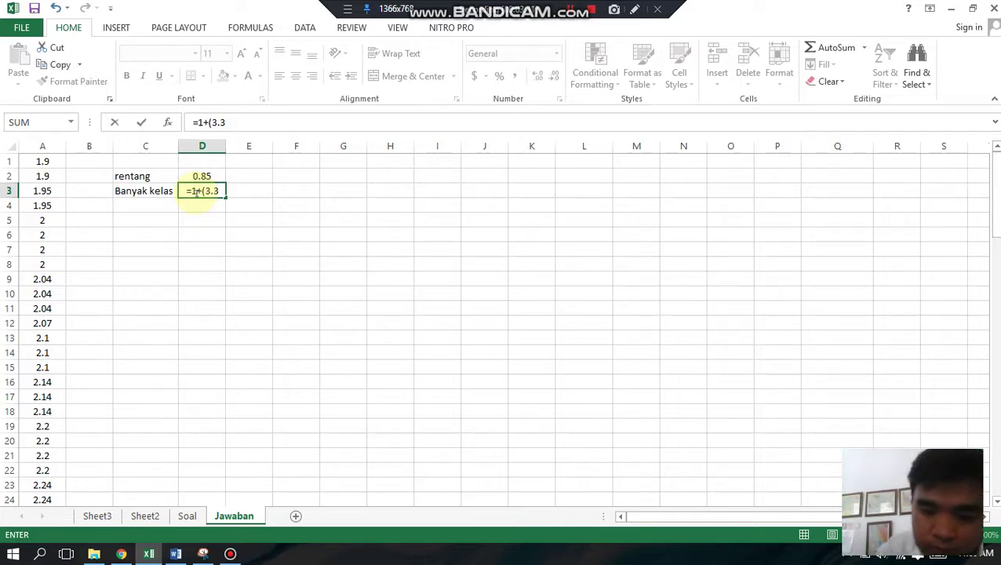
{"action": "type", "text": "+log"}
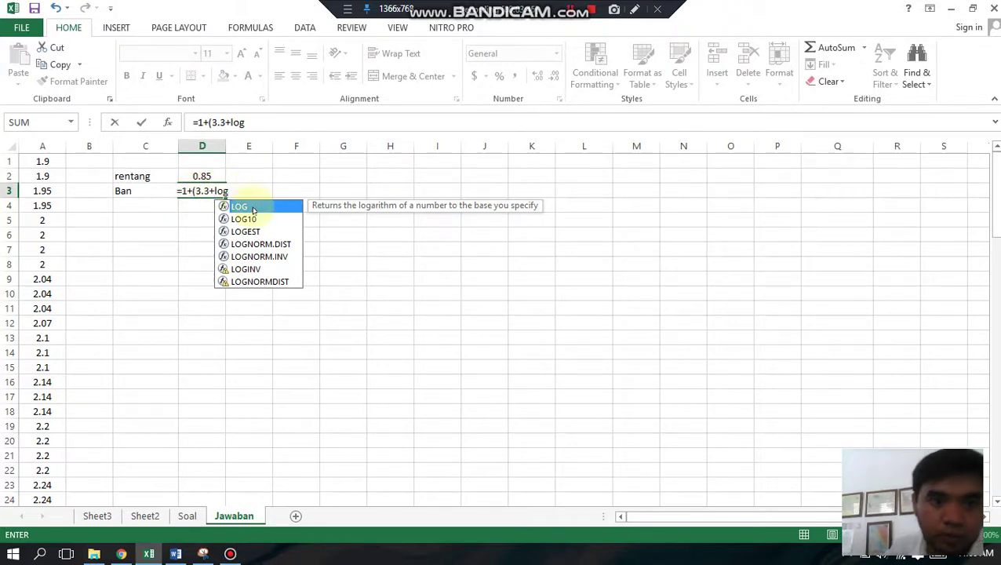
{"action": "double_click", "coordinate": [241, 206]}
{"action": "left_click", "coordinate": [261, 126]}
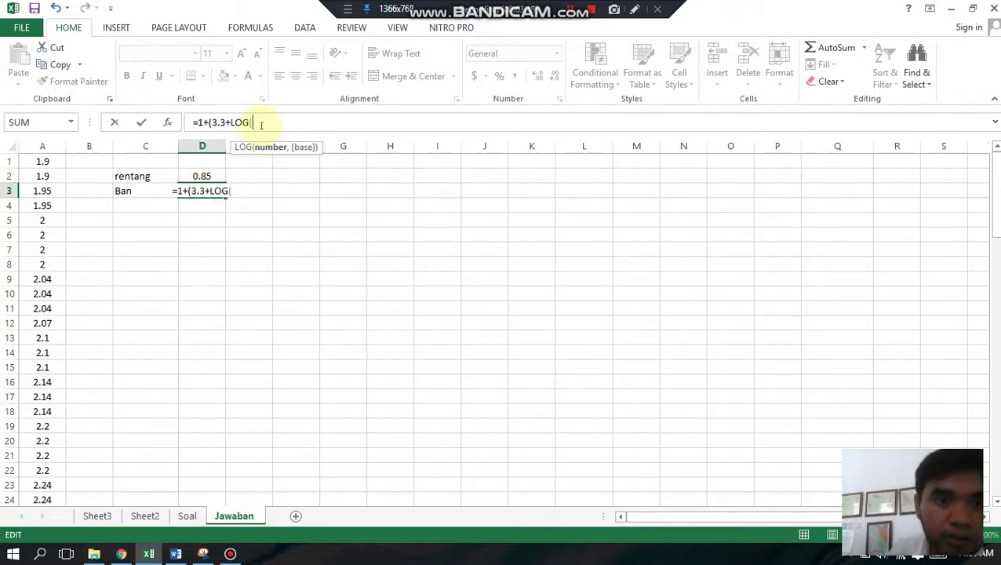
{"action": "scroll", "coordinate": [113, 295], "scroll_direction": "down", "scroll_amount": 2}
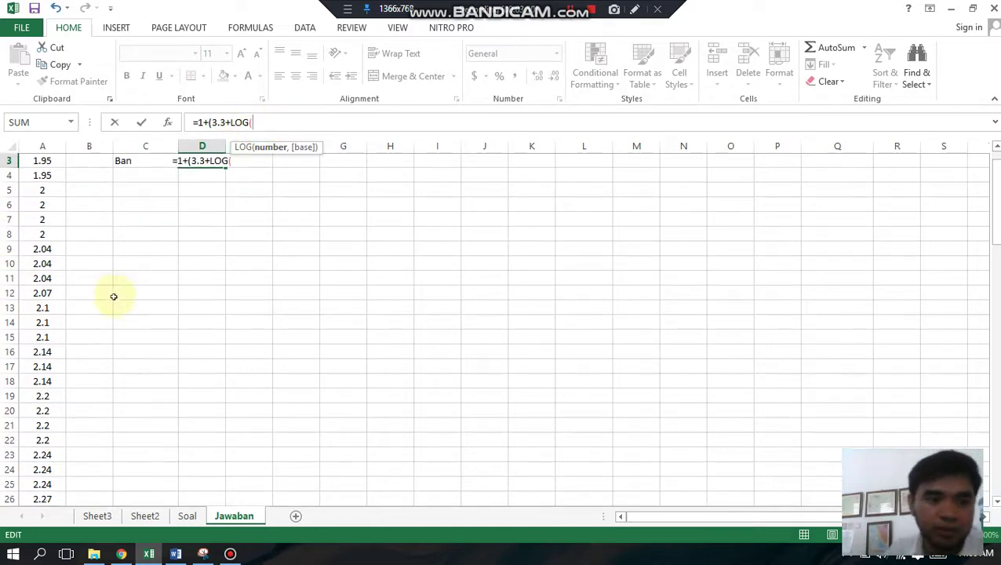
{"action": "scroll", "coordinate": [235, 212], "scroll_direction": "up", "scroll_amount": 2}
{"action": "type", "text": "48"}
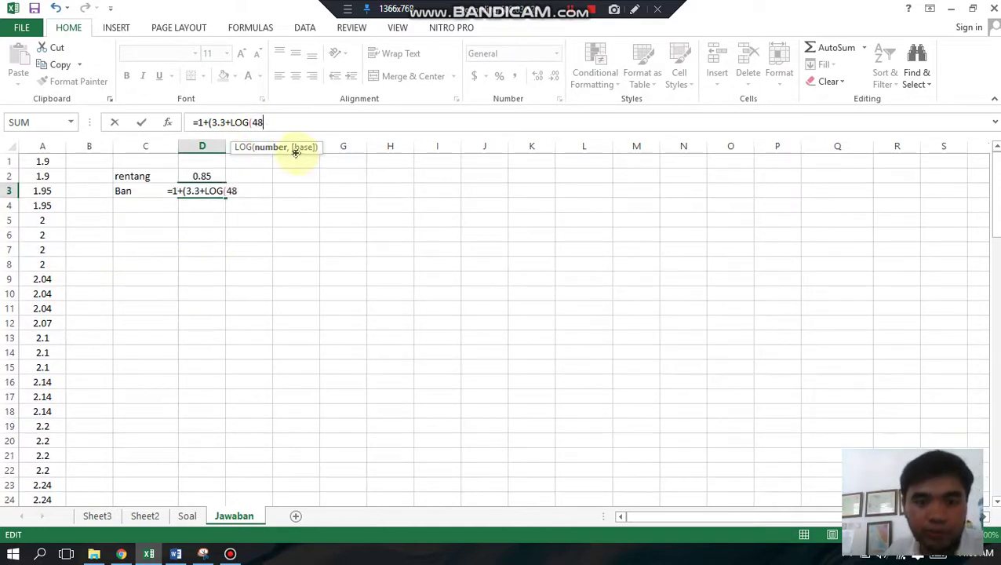
{"action": "type", "text": ")_"}
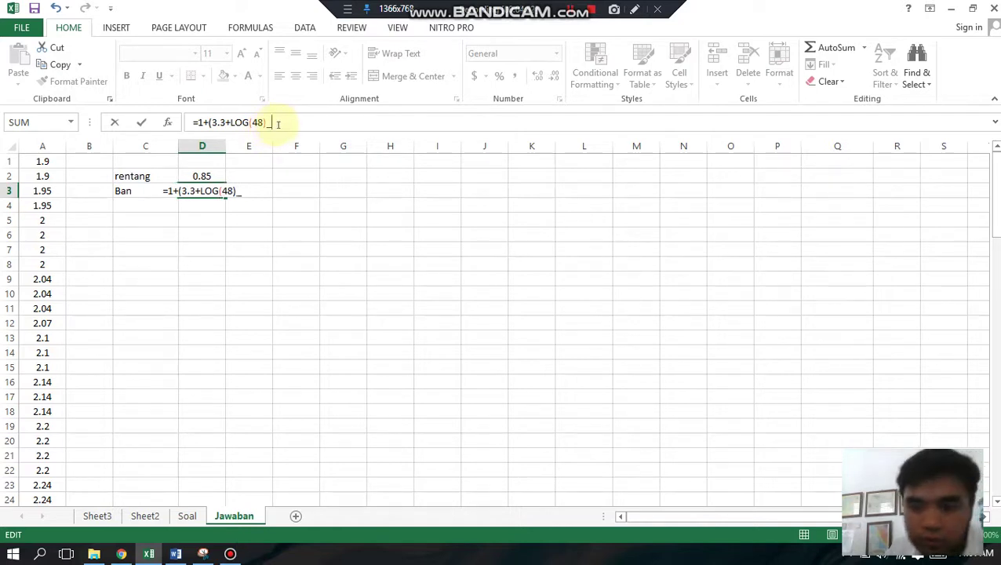
{"action": "key", "text": "BackSpace"}
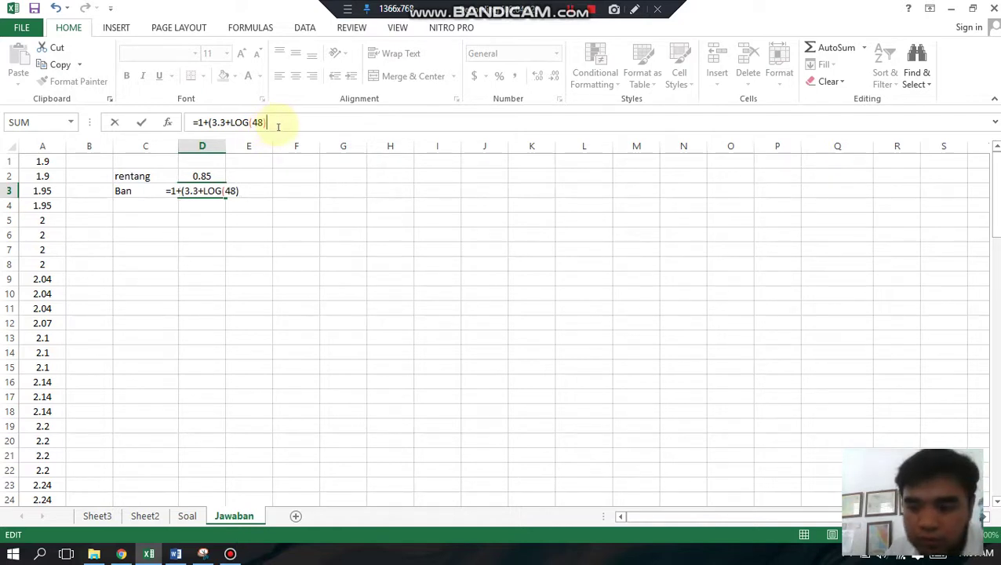
{"action": "type", "text": ")"}
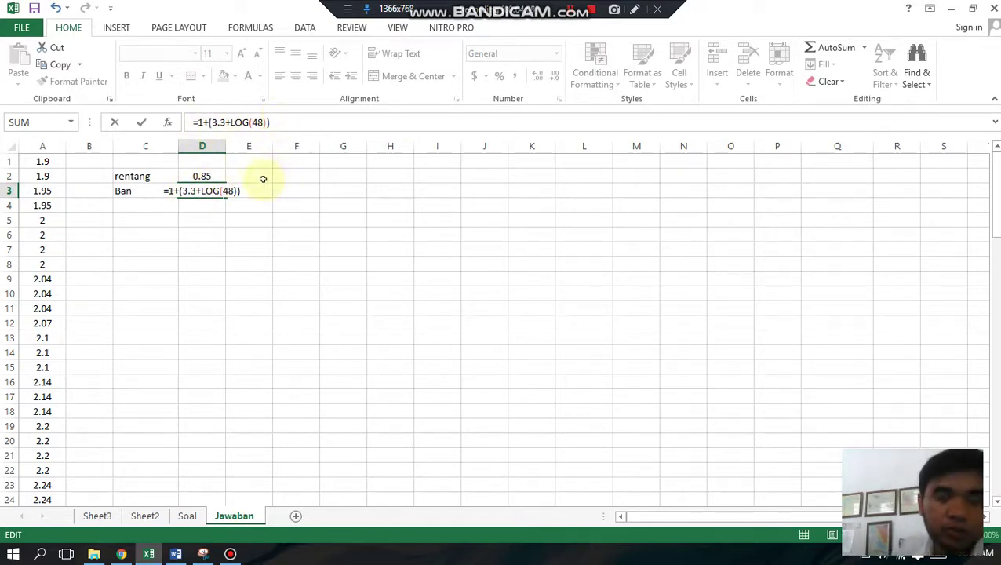
{"action": "key", "text": "Return"}
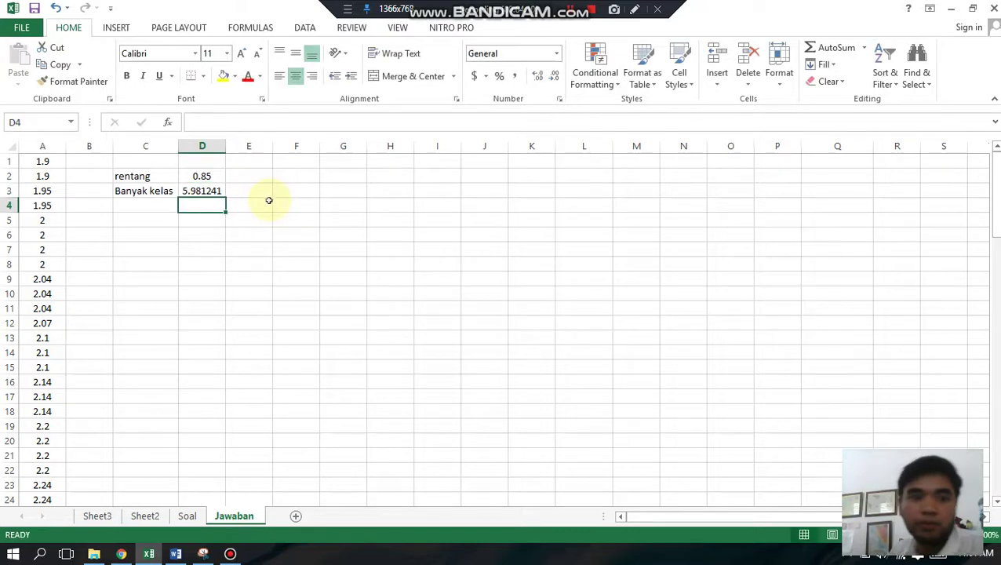
{"action": "left_click", "coordinate": [223, 192]}
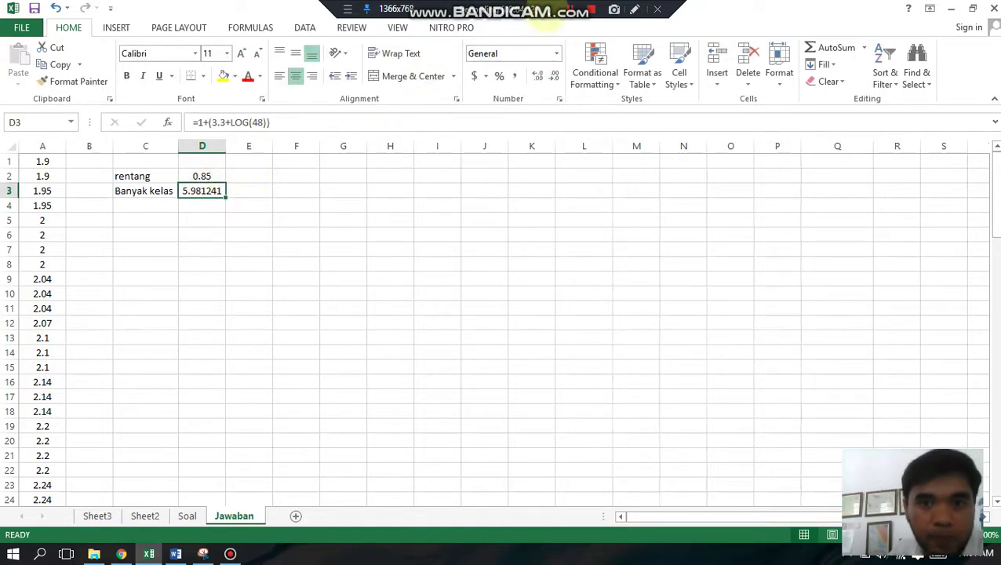
{"action": "left_click", "coordinate": [210, 196]}
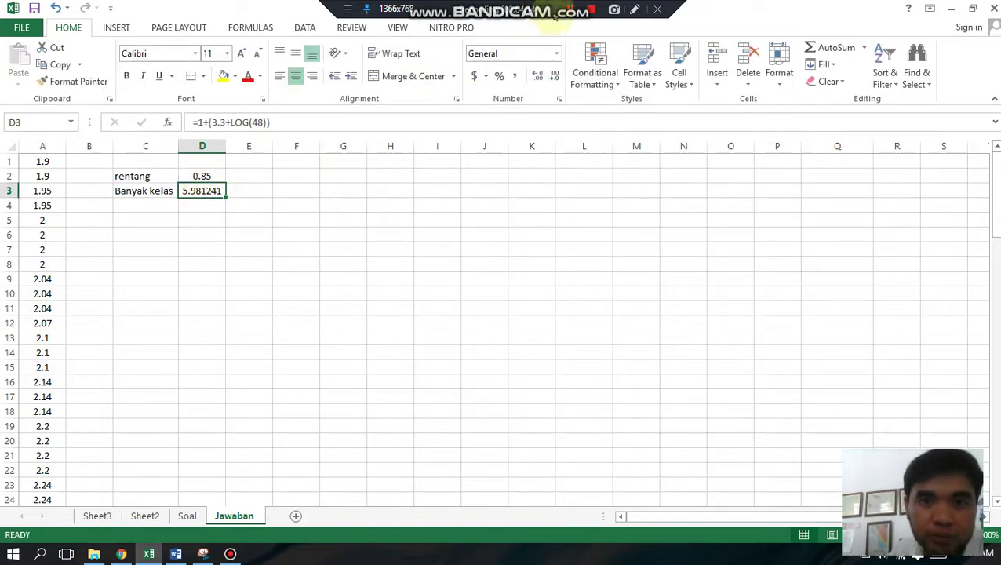
{"action": "left_click", "coordinate": [549, 11]}
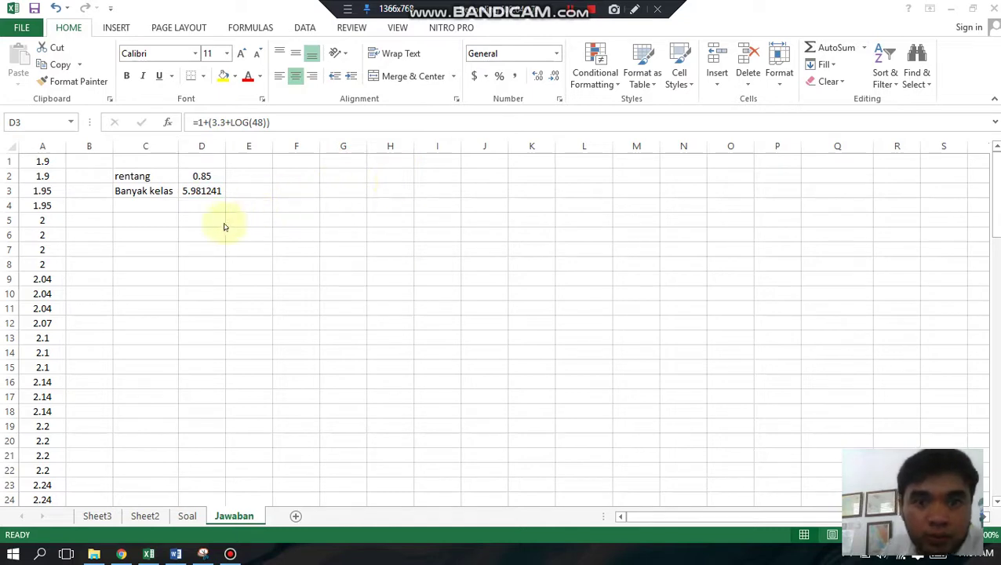
{"action": "left_click", "coordinate": [208, 197]}
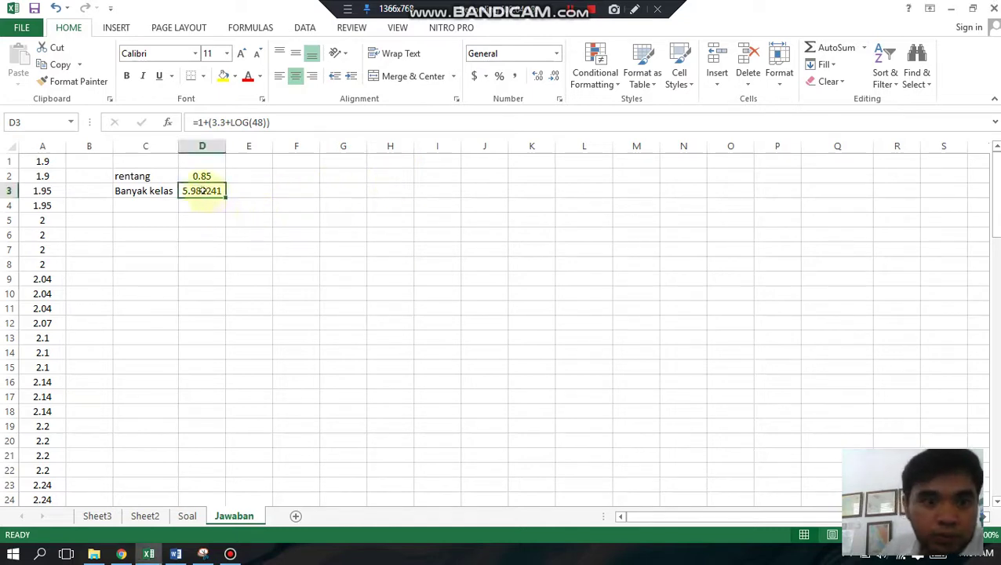
Correct the class-count formula in cell D3 to =1+(3.3*LOG(48))
{"action": "left_click", "coordinate": [227, 123]}
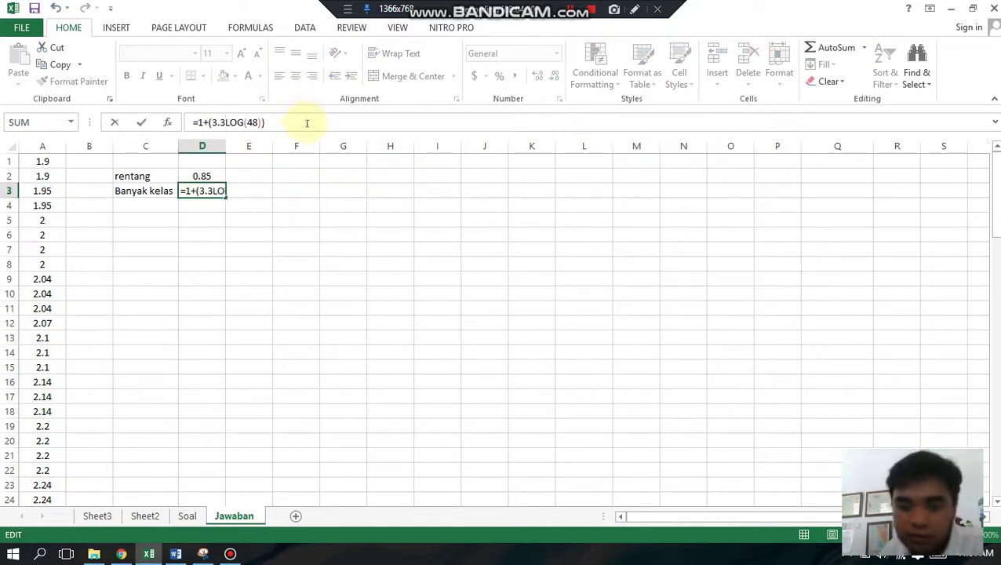
{"action": "type", "text": "*"}
{"action": "key", "text": "Return"}
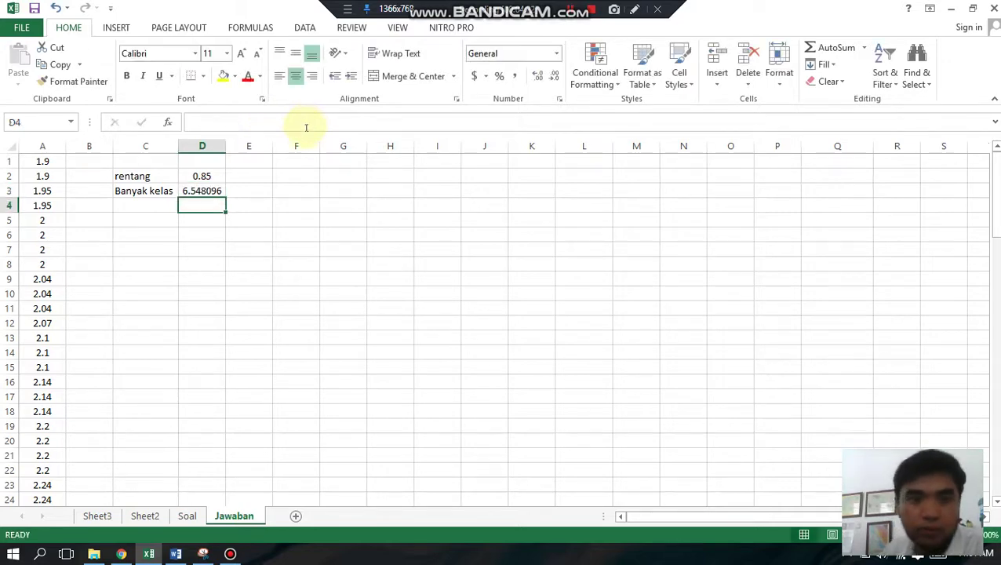
{"action": "left_click", "coordinate": [215, 189]}
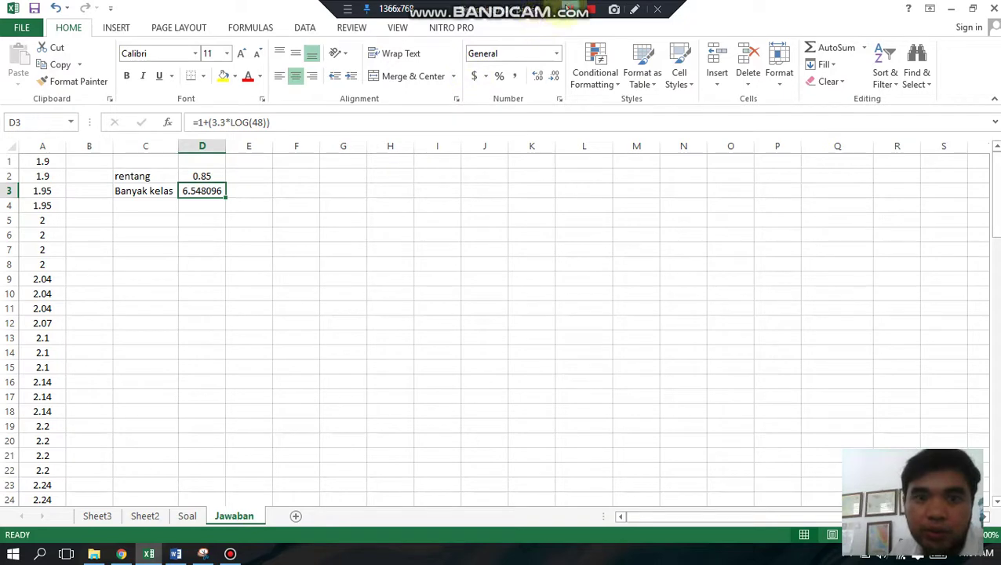
Try to enter 6/7 as the rounded number of classes in cell E3 and set its number format to General
{"action": "key", "text": "Right"}
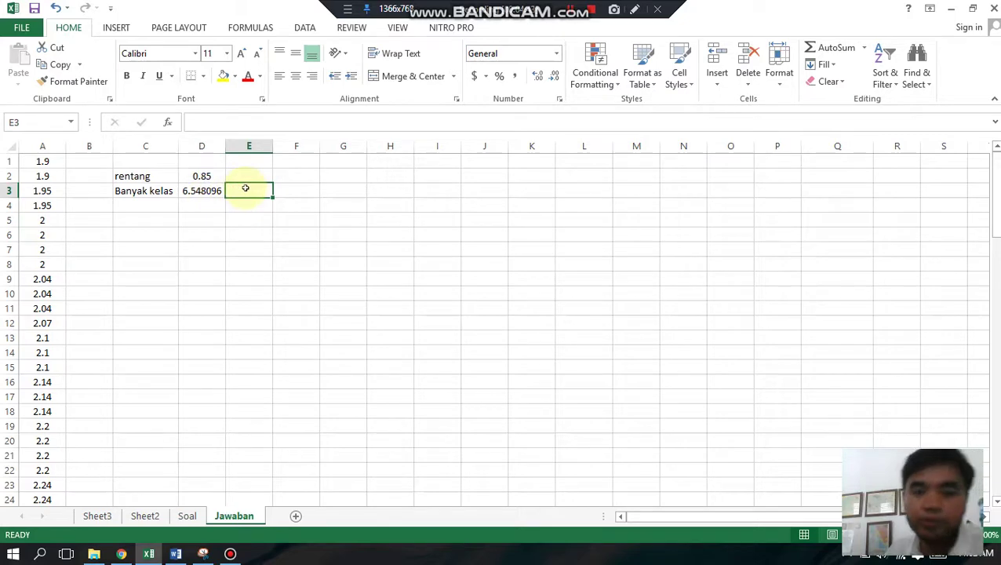
{"action": "type", "text": "6/7"}
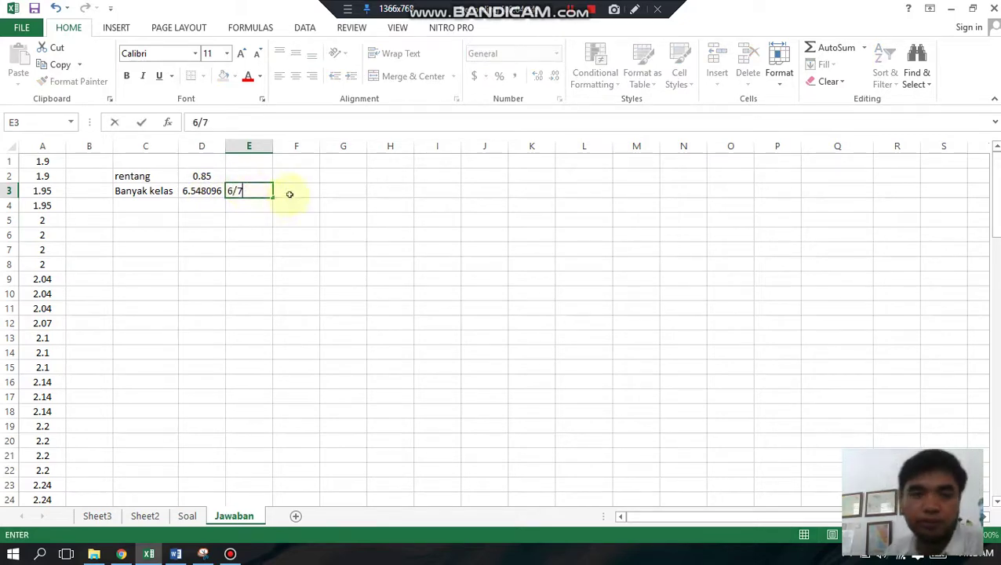
{"action": "left_click", "coordinate": [289, 193]}
{"action": "left_click", "coordinate": [252, 192]}
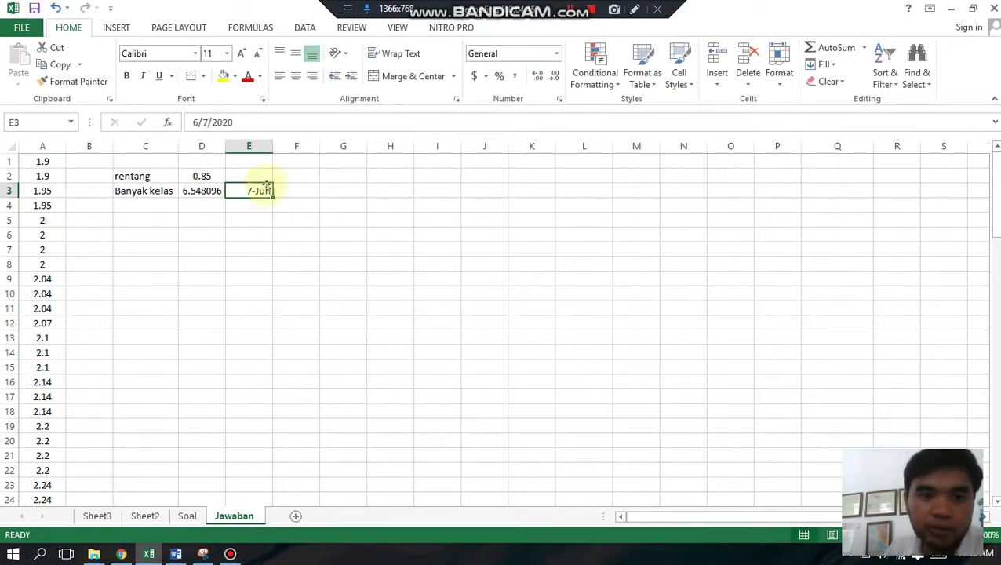
{"action": "left_click", "coordinate": [555, 53]}
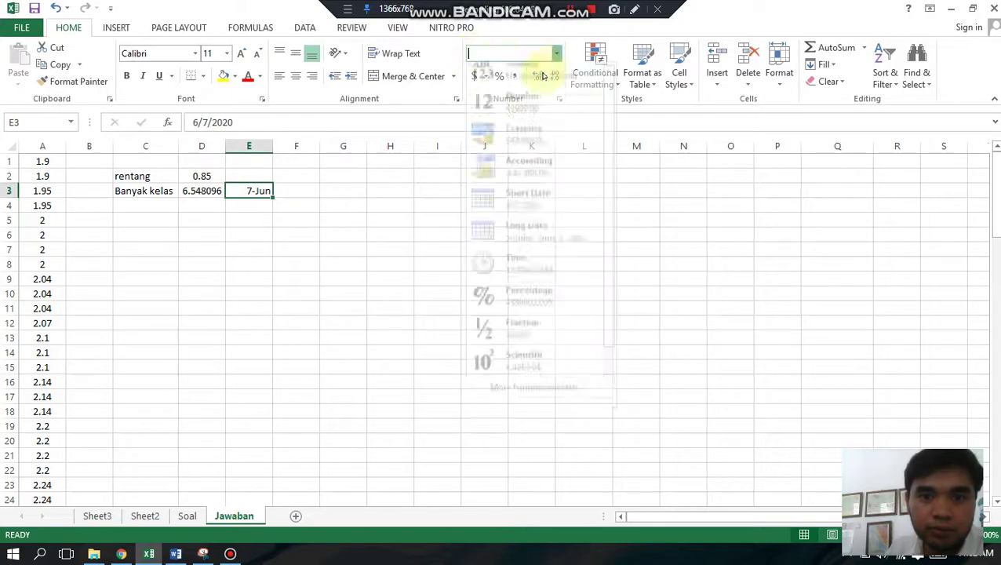
{"action": "left_click", "coordinate": [498, 78]}
{"action": "left_click", "coordinate": [286, 200]}
{"action": "left_click", "coordinate": [260, 193]}
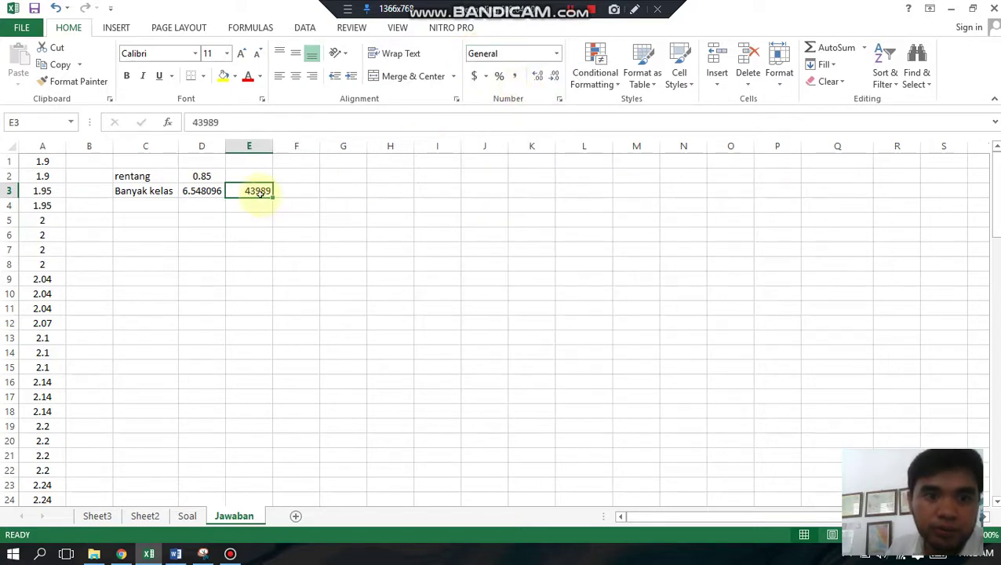
Enter 6 as the number of classes in cell E3 and center the contents of the whole sheet horizontally
{"action": "key", "text": "Delete"}
{"action": "type", "text": "6"}
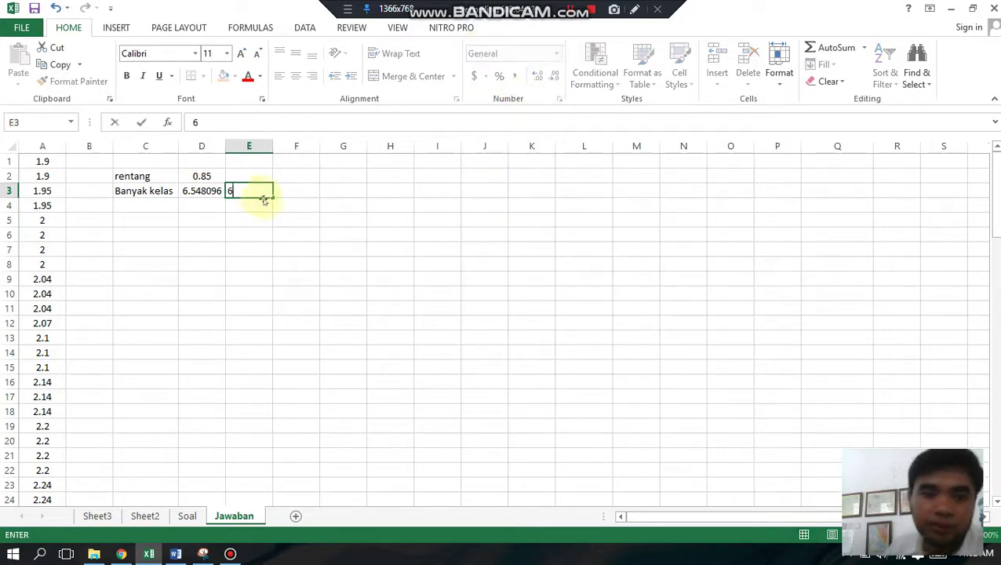
{"action": "left_click", "coordinate": [11, 149]}
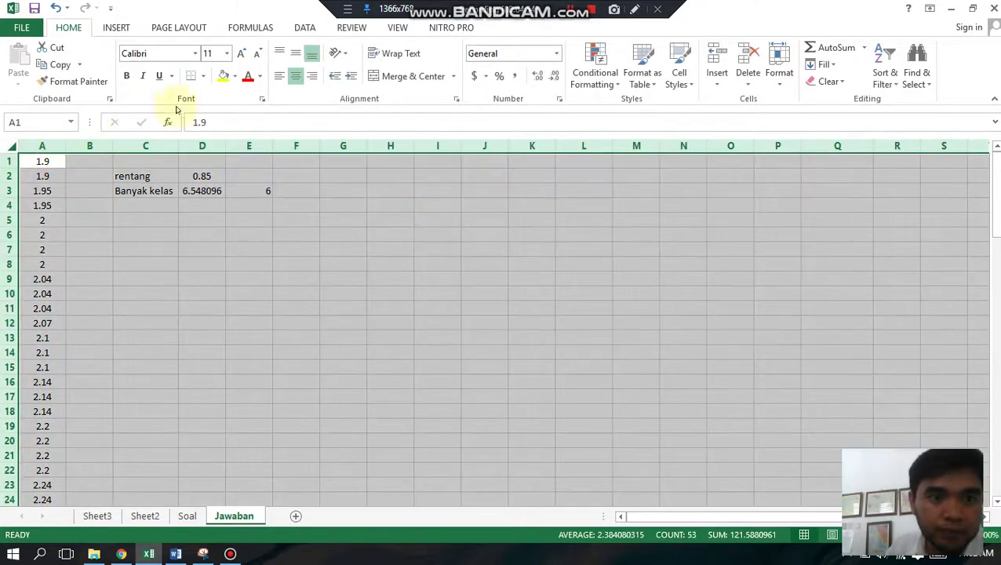
{"action": "left_click", "coordinate": [295, 76]}
{"action": "left_click", "coordinate": [296, 76]}
{"action": "left_click", "coordinate": [294, 191]}
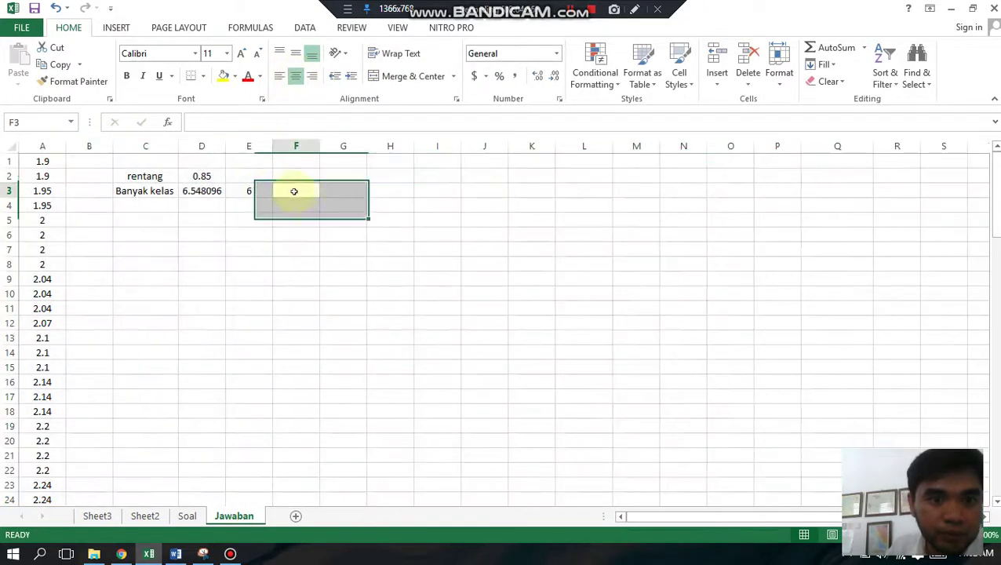
{"action": "left_click", "coordinate": [248, 191]}
{"action": "left_click", "coordinate": [259, 203]}
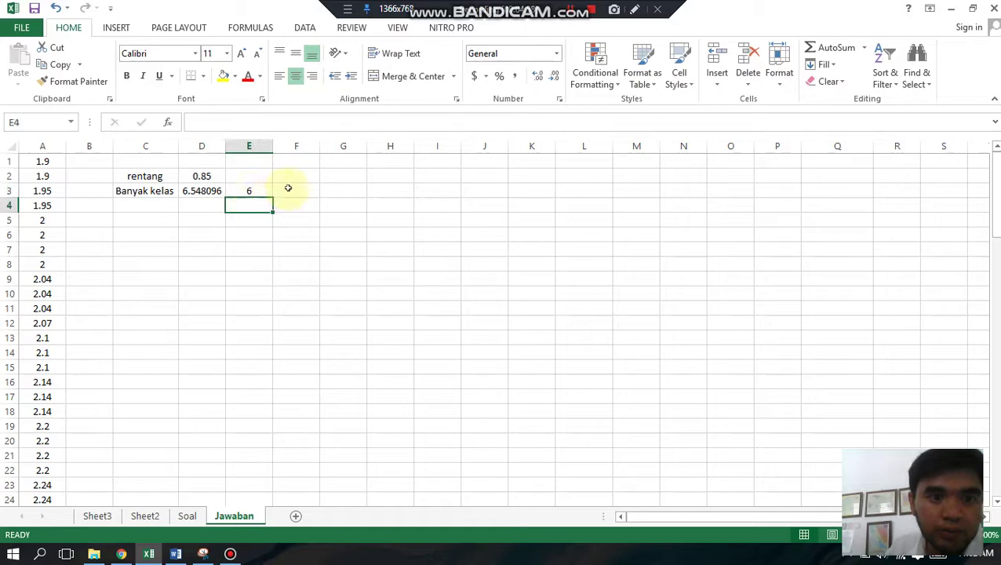
{"action": "left_click", "coordinate": [247, 189]}
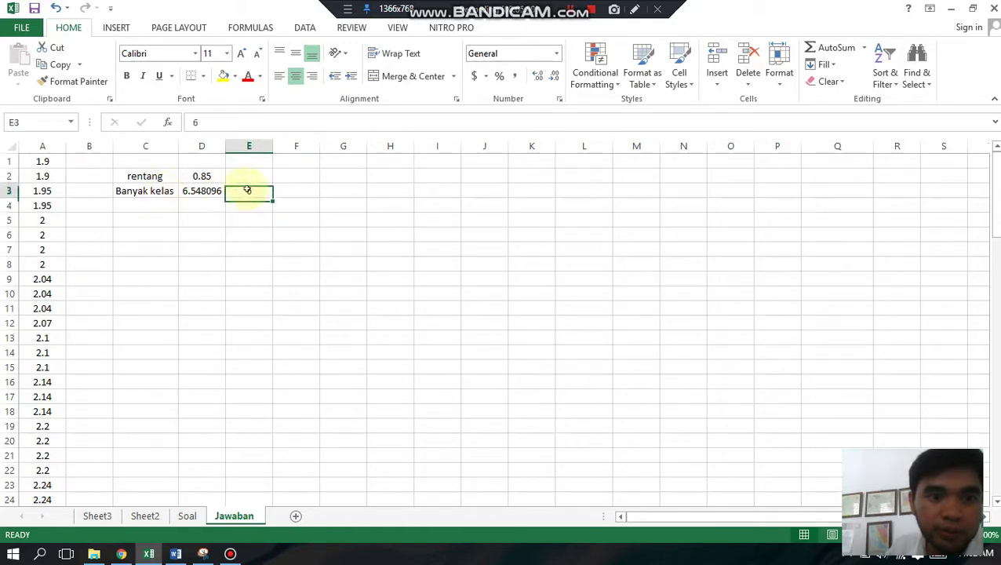
Following question a on the Soal sheet, label cell C4 of the Jawaban sheet "Panjang Kelas"
{"action": "left_click", "coordinate": [134, 206]}
{"action": "left_click", "coordinate": [186, 515]}
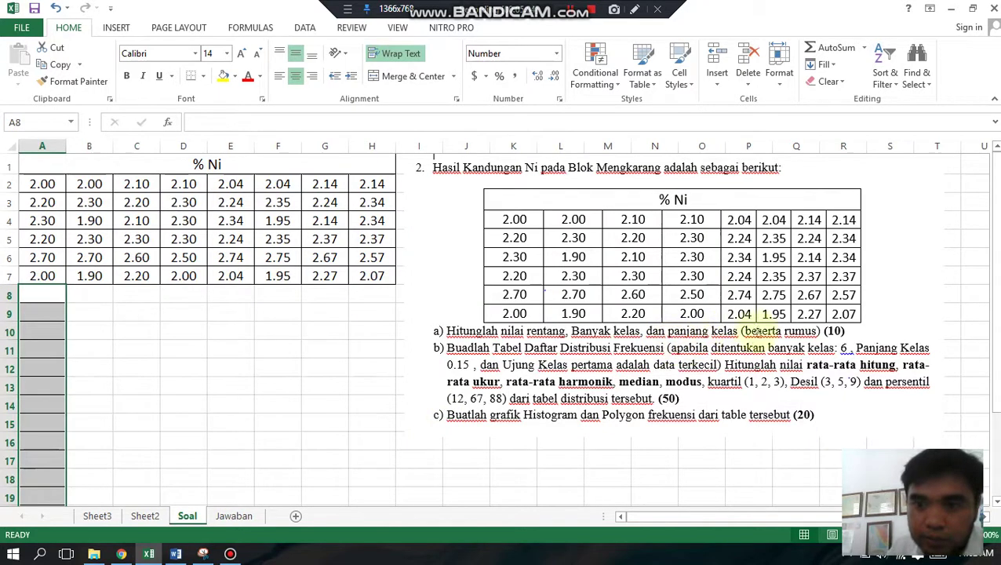
{"action": "left_click", "coordinate": [245, 516]}
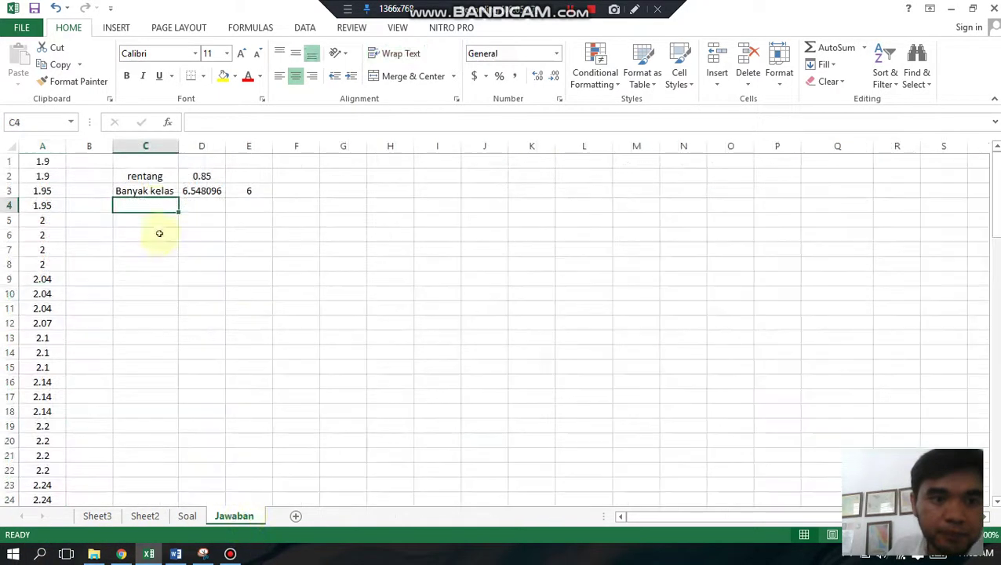
{"action": "type", "text": "Panjan"}
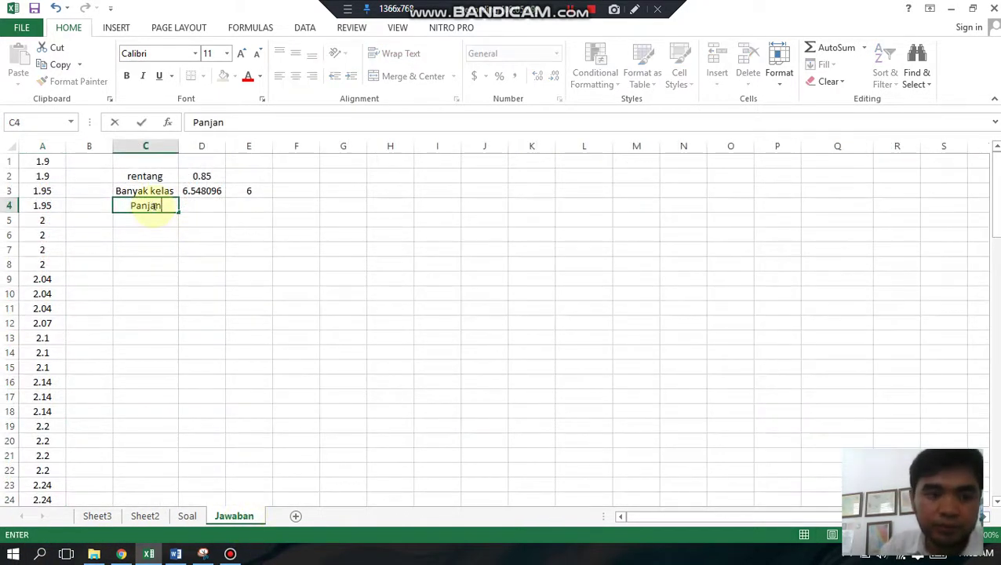
{"action": "type", "text": "g Kelas"}
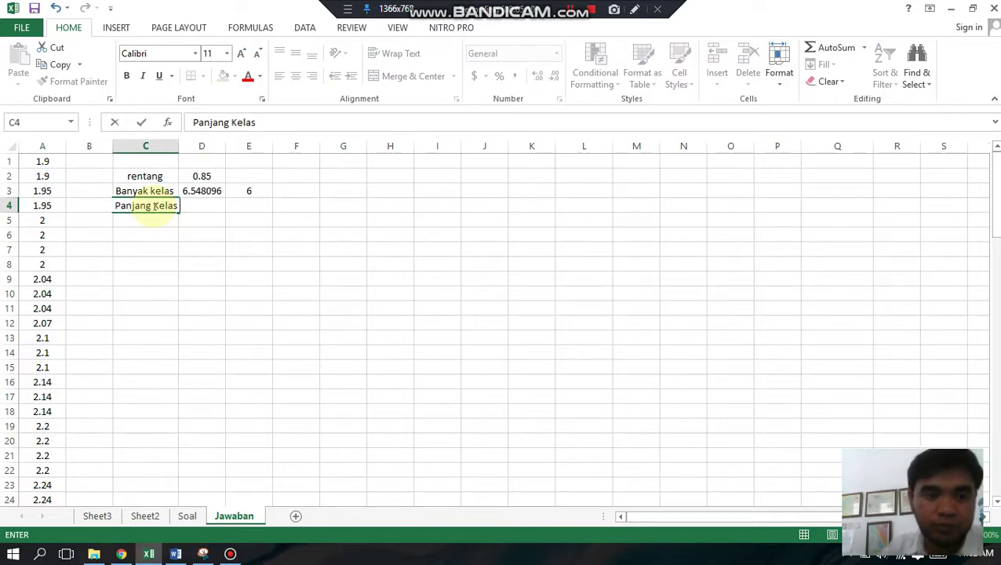
{"action": "left_click", "coordinate": [221, 208]}
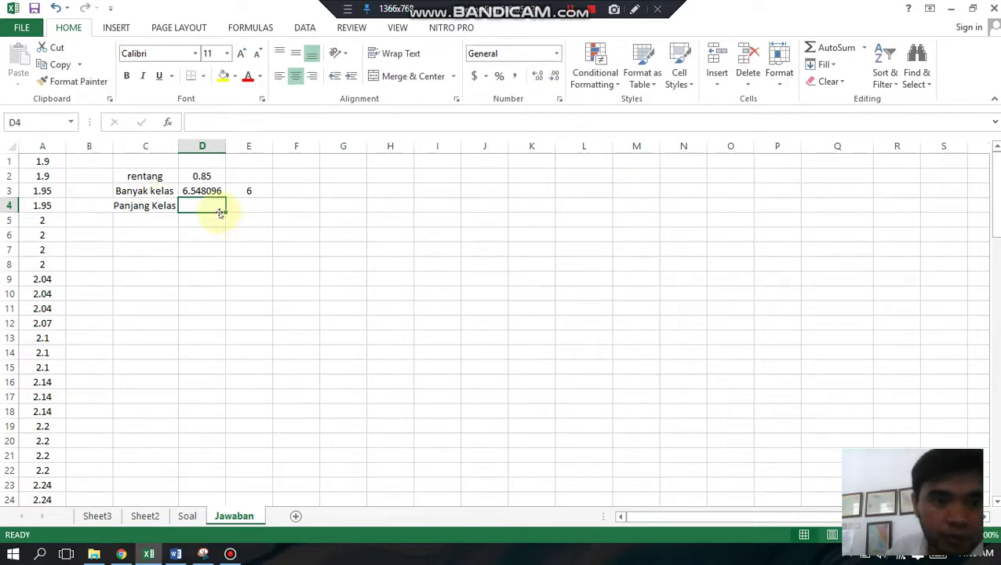
{"action": "left_click", "coordinate": [170, 206]}
Calculate the class length in cell D4 with the formula =D2/E3
{"action": "left_click", "coordinate": [202, 206]}
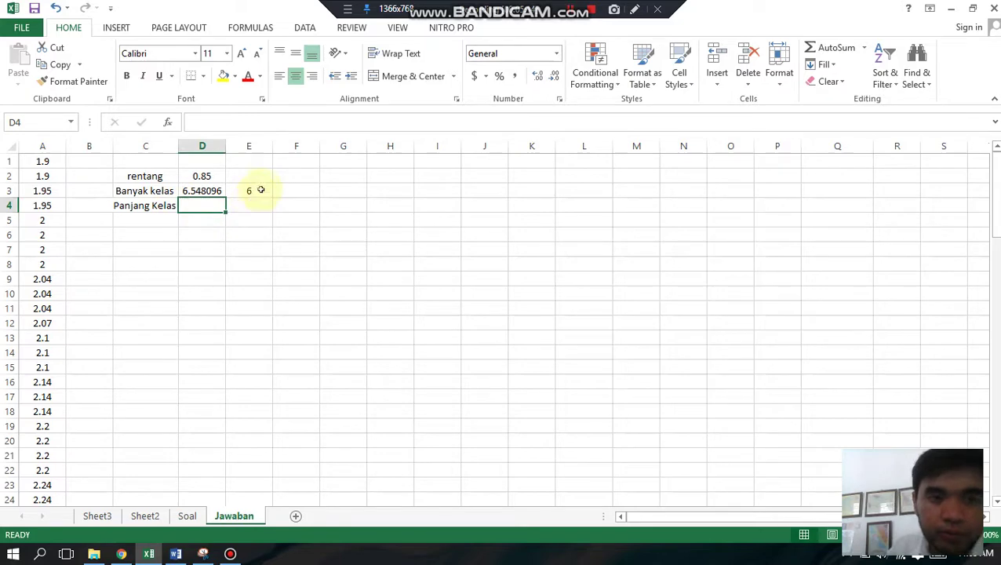
{"action": "type", "text": "="}
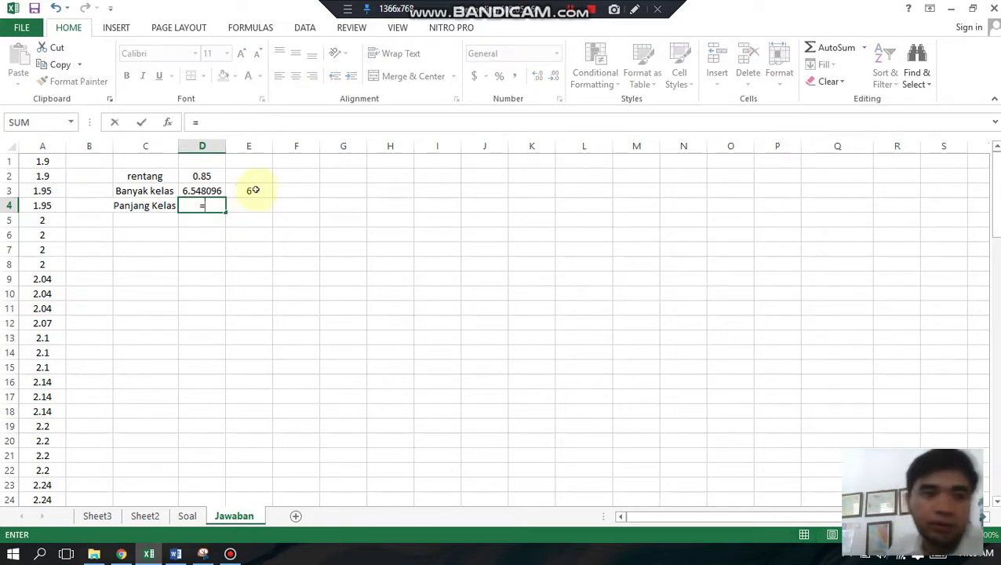
{"action": "left_click", "coordinate": [208, 176]}
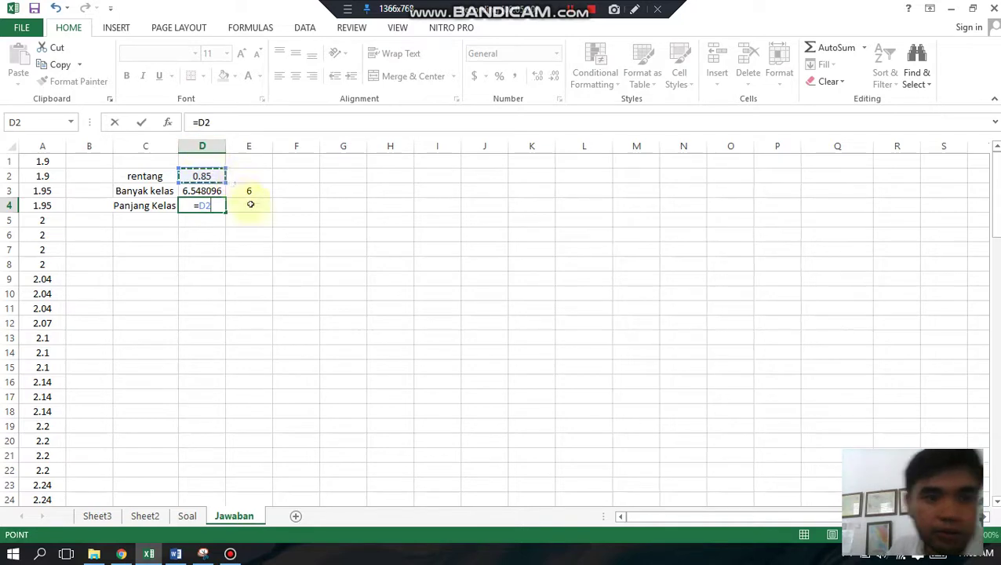
{"action": "type", "text": "/"}
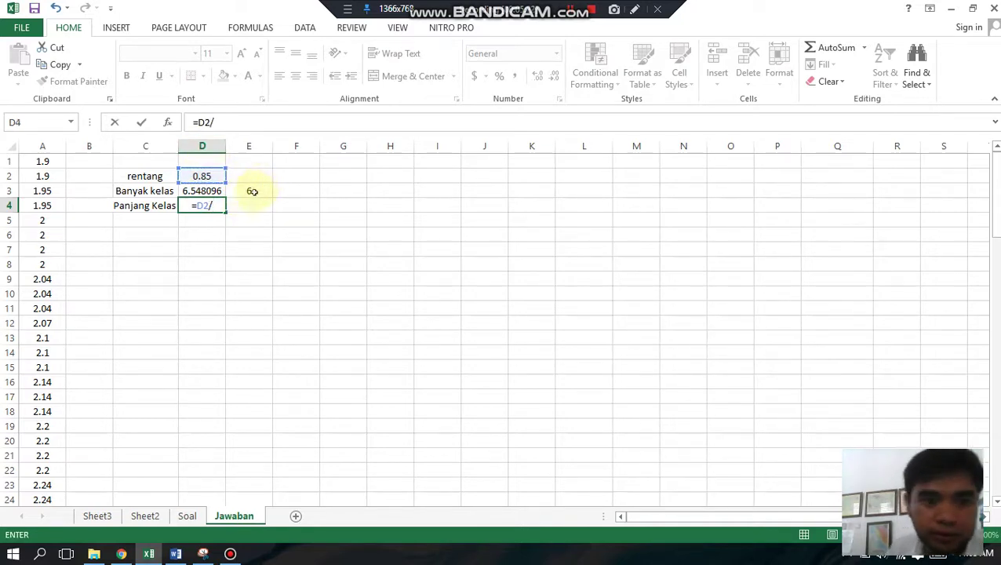
{"action": "left_click", "coordinate": [252, 192]}
{"action": "key", "text": "Return"}
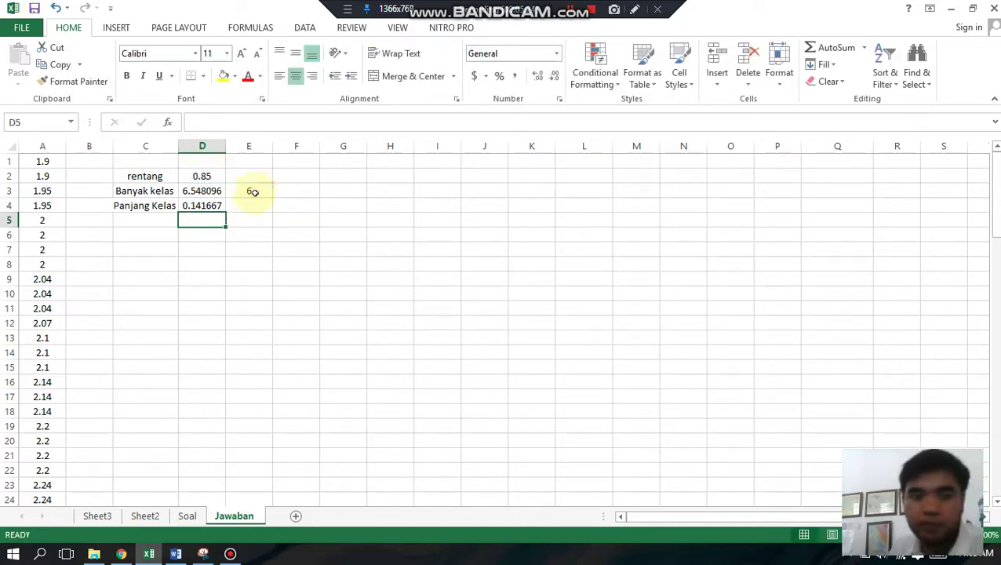
Highlight the answer cells D2, E3 and D4 with a yellow fill
{"action": "left_click", "coordinate": [204, 205]}
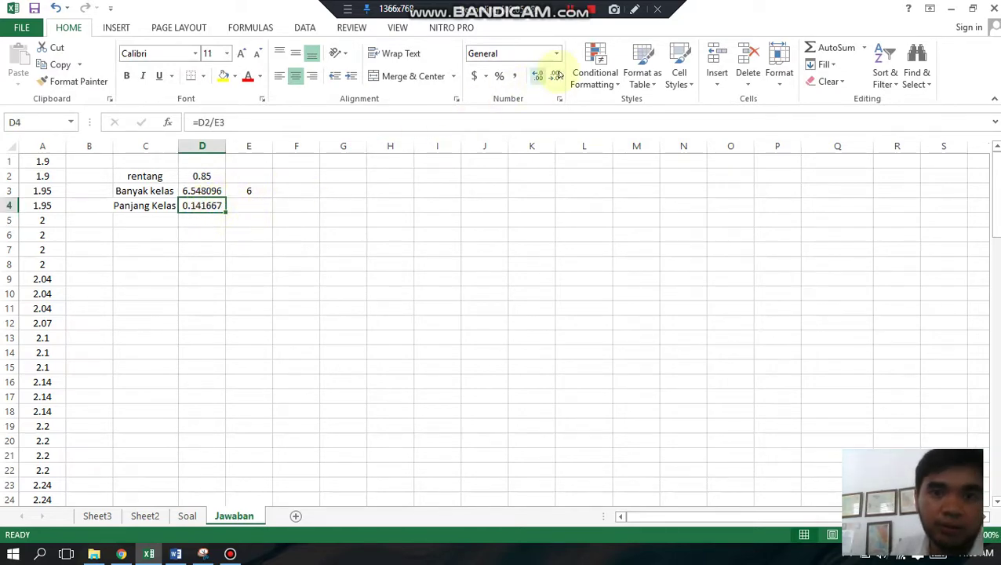
{"action": "key", "text": "Up"}
{"action": "key", "text": "Up"}
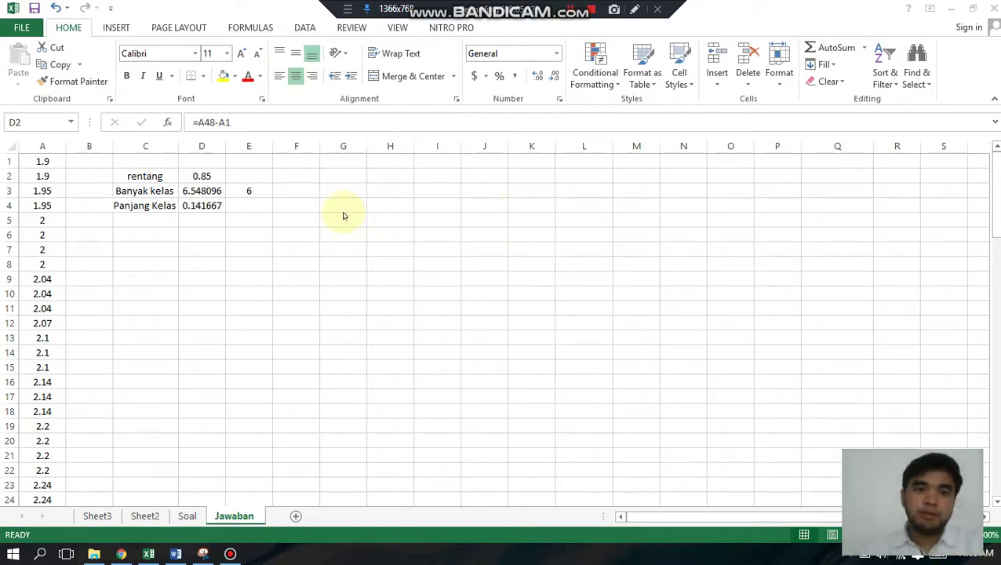
{"action": "left_click", "coordinate": [206, 175]}
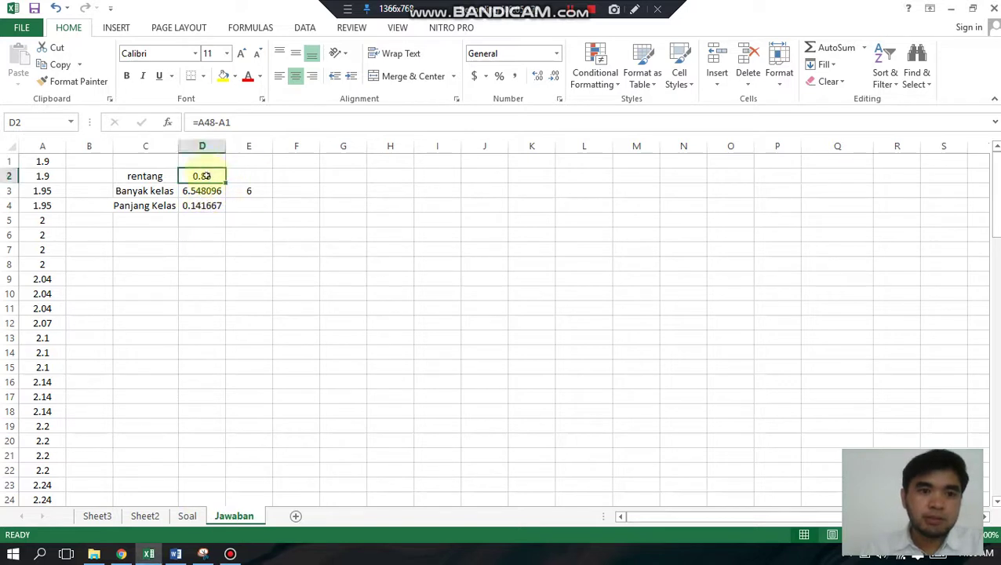
{"action": "left_click", "coordinate": [247, 190], "text": "ctrl"}
{"action": "left_click", "coordinate": [206, 206], "text": "ctrl"}
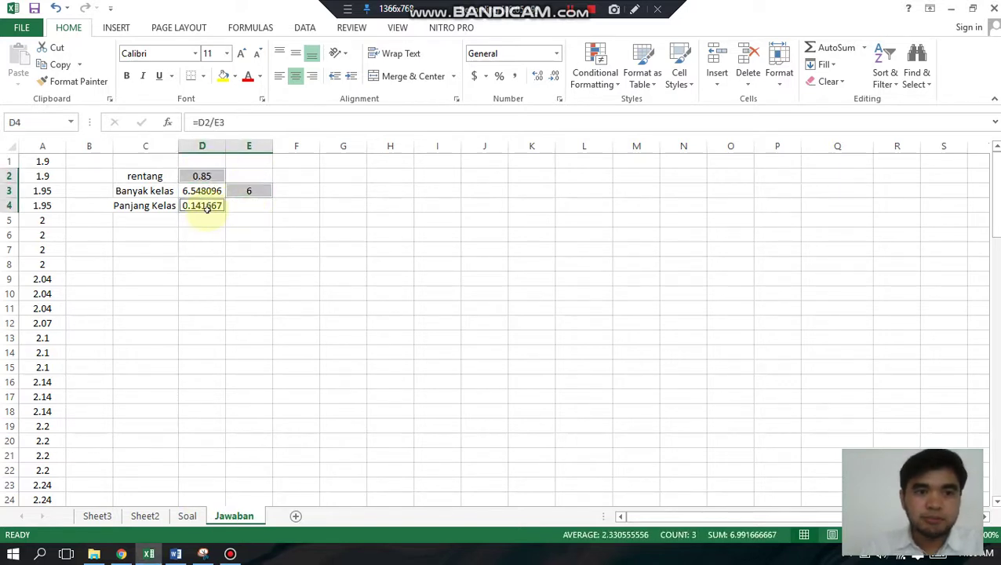
{"action": "left_click", "coordinate": [223, 76]}
{"action": "left_click", "coordinate": [240, 251]}
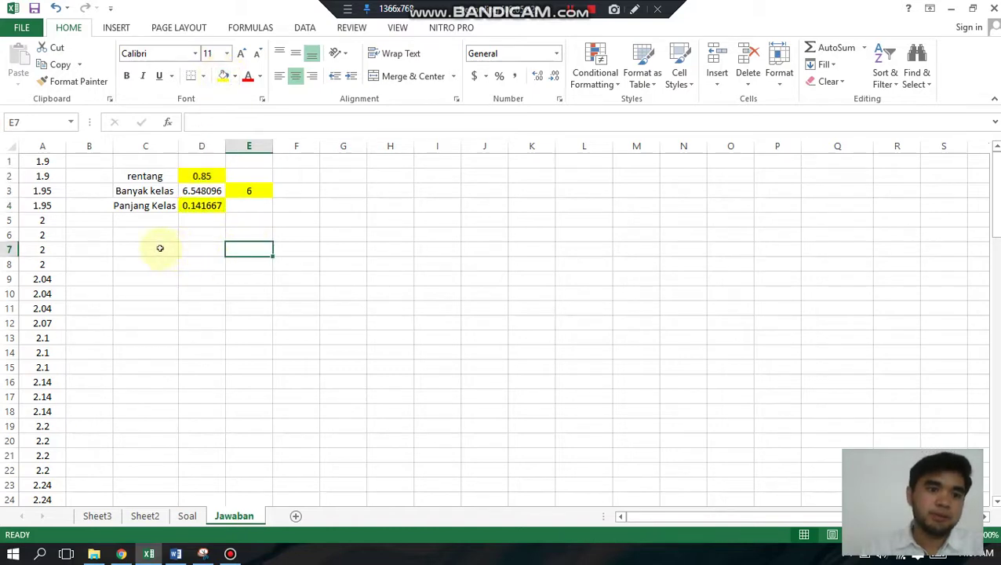
After reading question b on the Soal sheet, merge and center D8:E8 on the Jawaban sheet and enter the heading "% NI"
{"action": "left_click", "coordinate": [187, 515]}
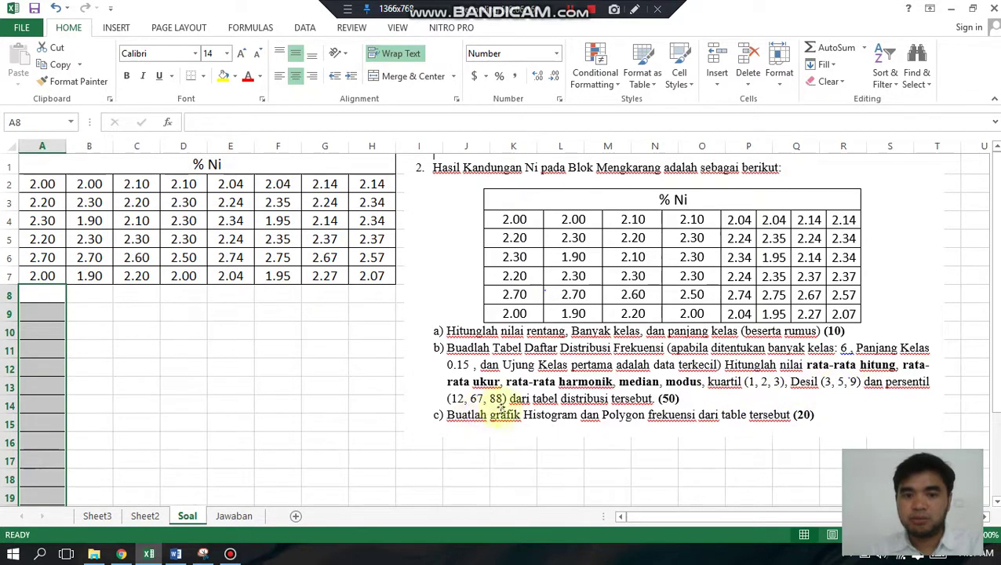
{"action": "left_click", "coordinate": [681, 404]}
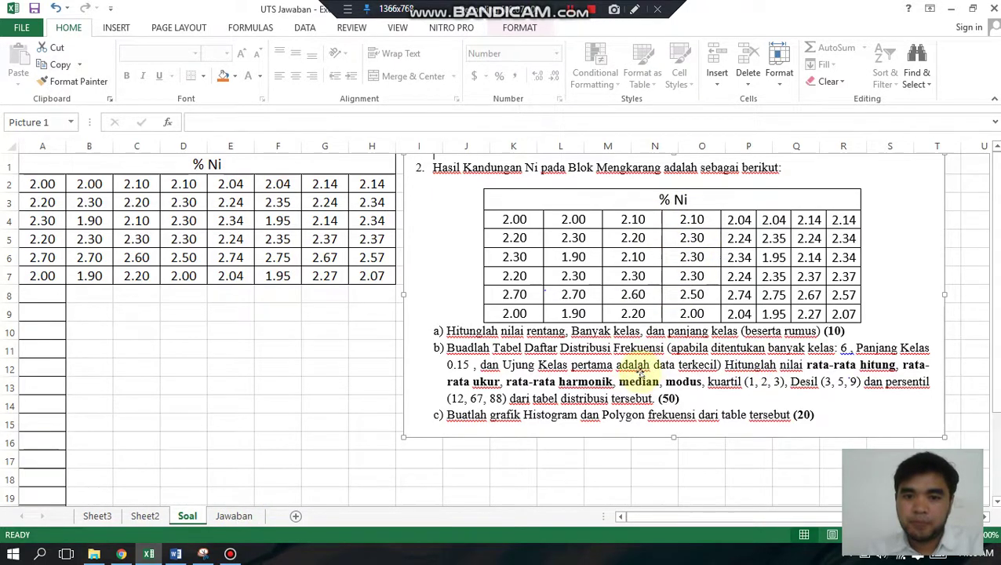
{"action": "left_click", "coordinate": [568, 8]}
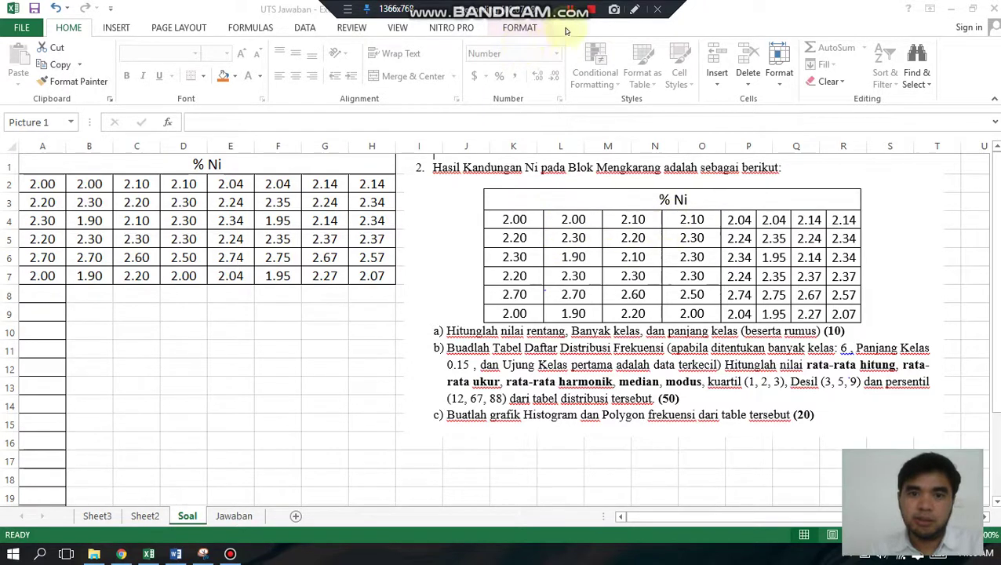
{"action": "key", "text": "ctrl+Page_Down"}
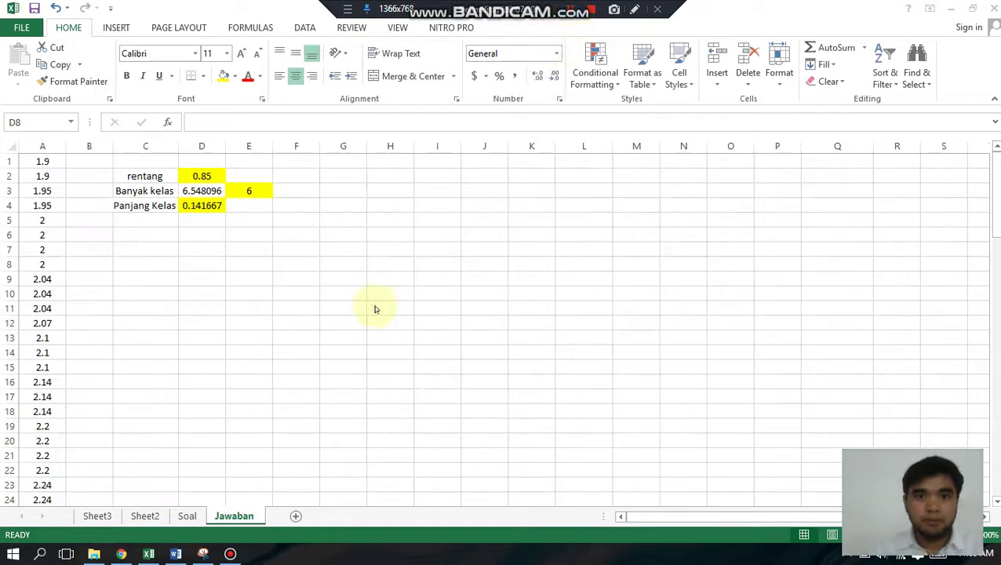
{"action": "left_click_drag", "start_coordinate": [196, 264], "coordinate": [251, 265]}
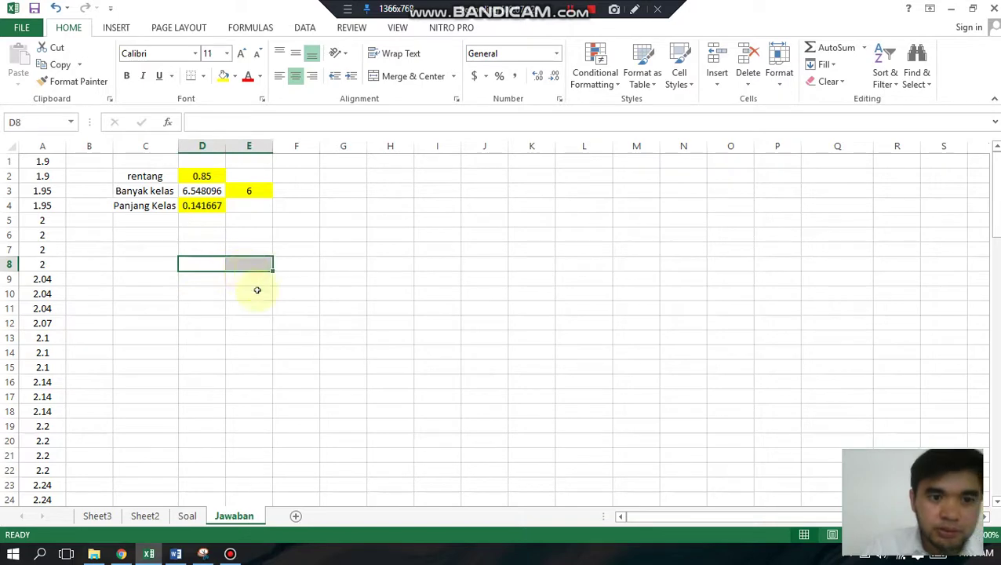
{"action": "left_click", "coordinate": [392, 76]}
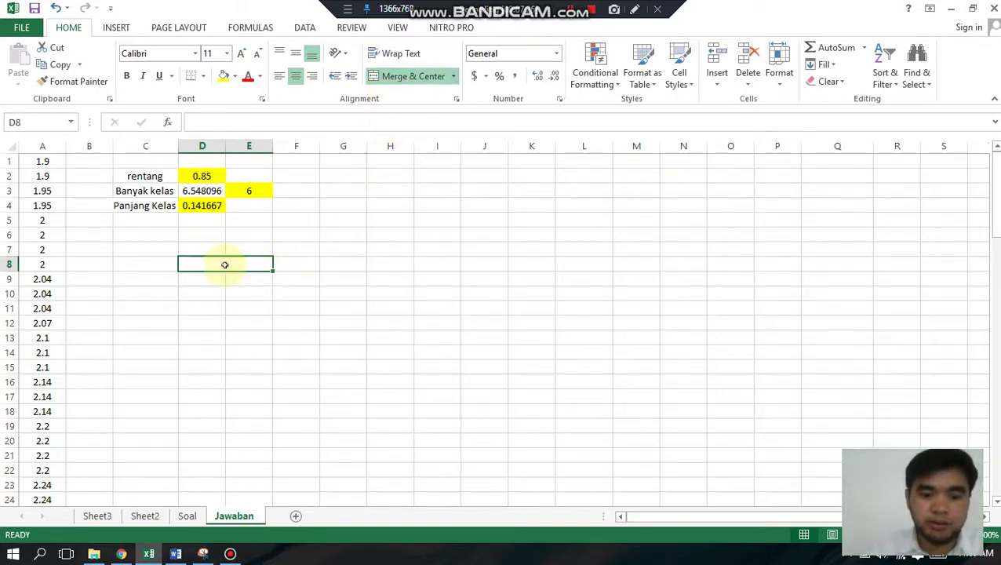
{"action": "type", "text": "% NI"}
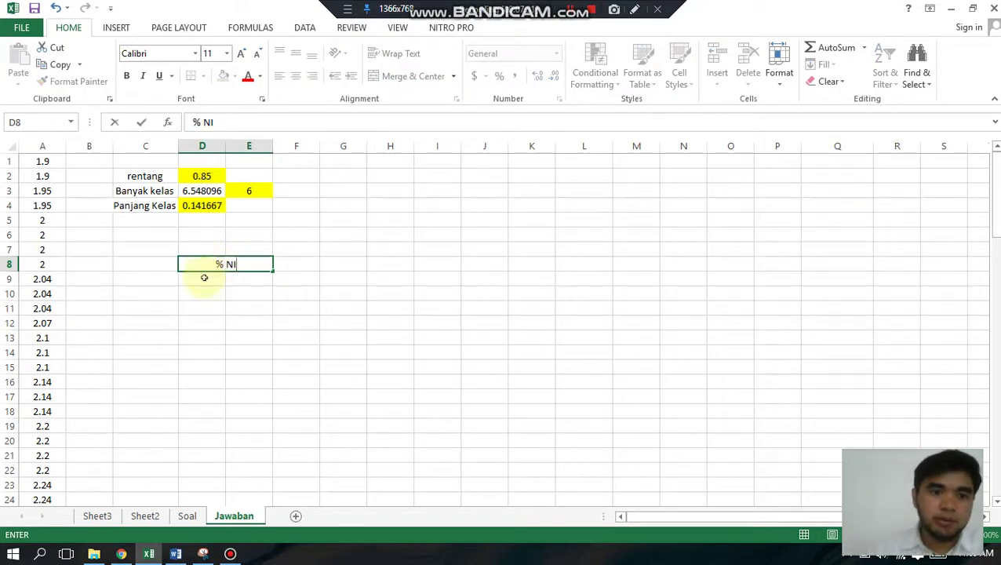
Using the smallest data value in A1, enter 1.9 in cell D9 as the first lower class limit under % NI
{"action": "left_click", "coordinate": [204, 278]}
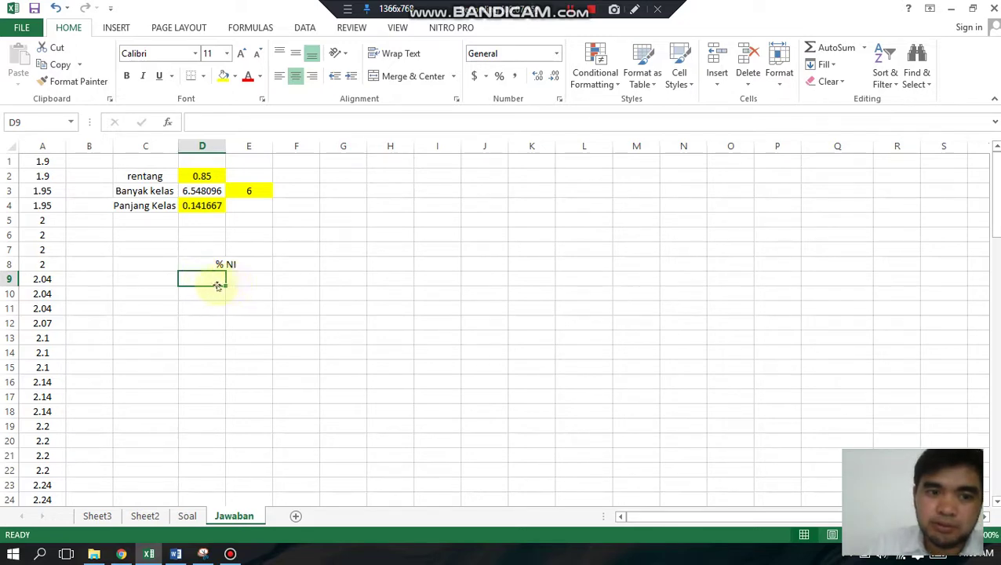
{"action": "left_click", "coordinate": [49, 161]}
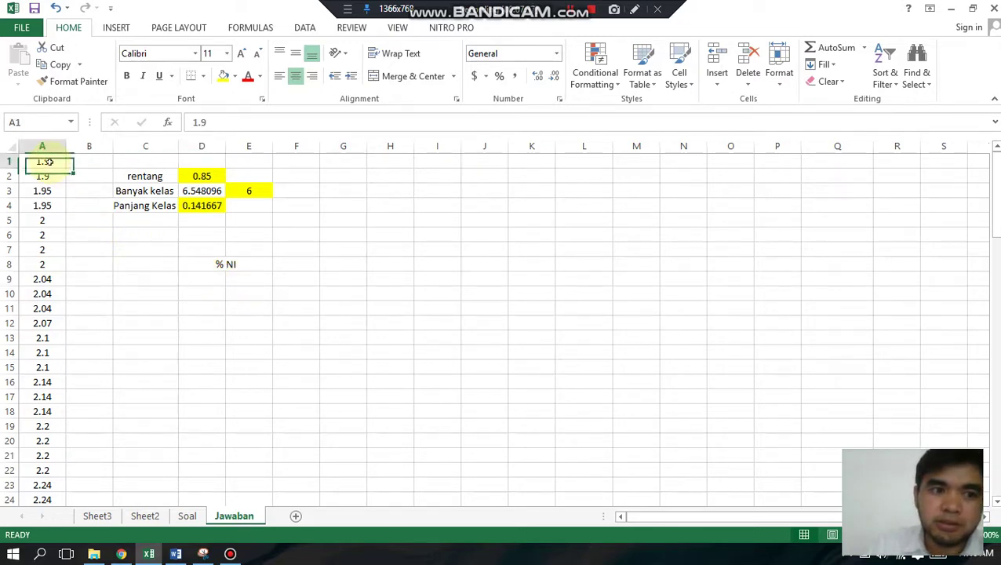
{"action": "left_click", "coordinate": [196, 280]}
{"action": "type", "text": "1.9"}
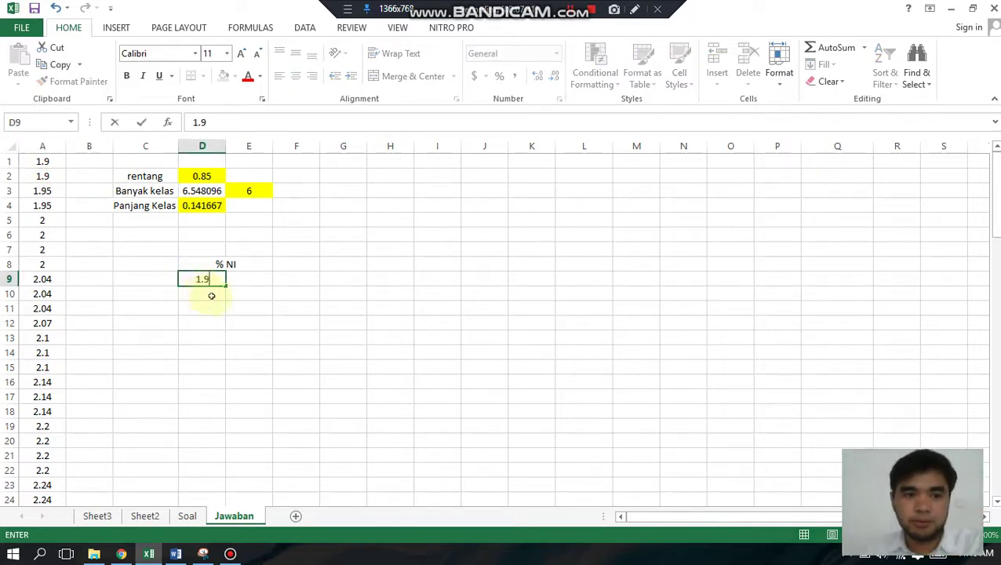
{"action": "key", "text": "Return"}
Enter the rounded class length 0.15 in cell E4, beside the calculated Panjang Kelas
{"action": "left_click", "coordinate": [233, 282]}
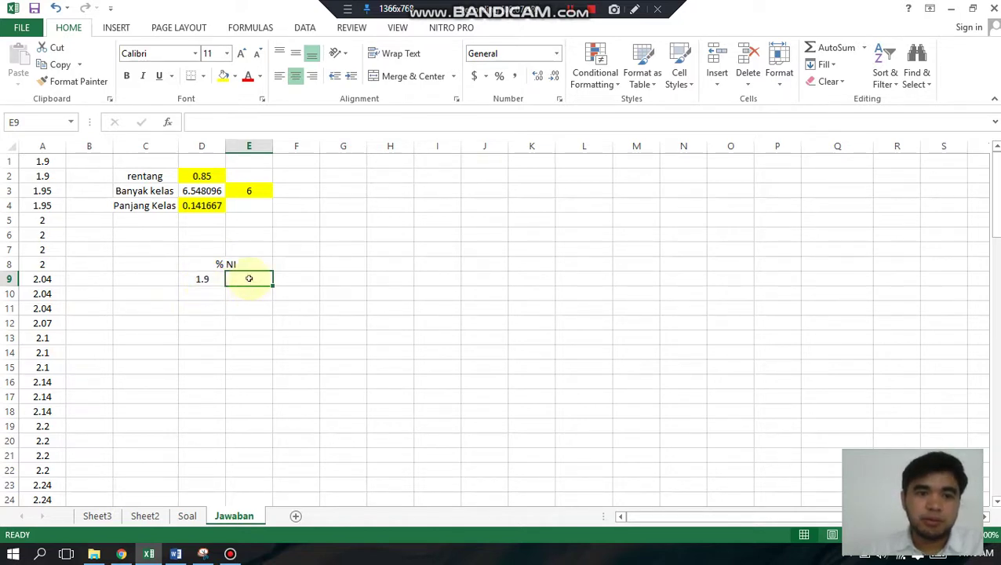
{"action": "left_click", "coordinate": [258, 207]}
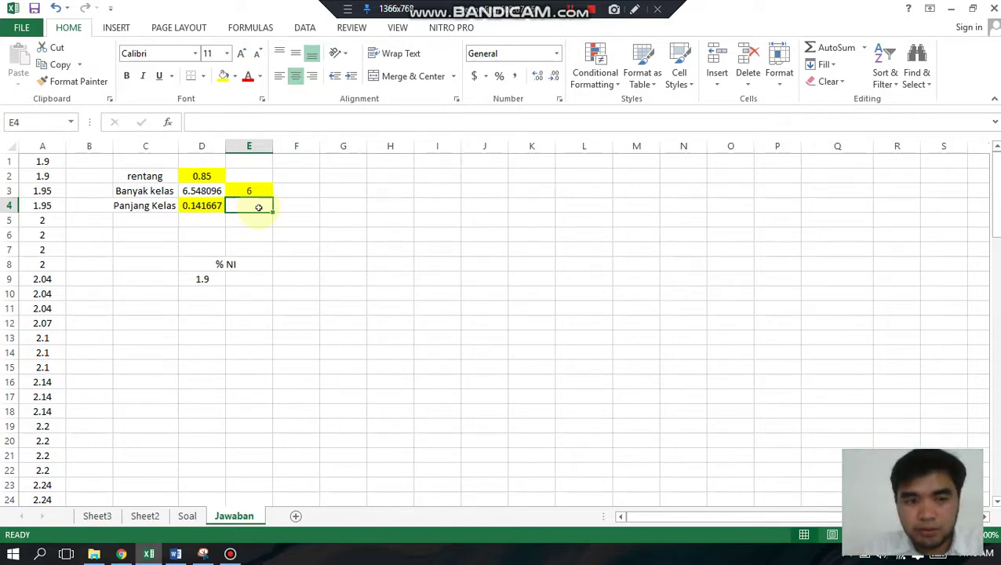
{"action": "type", "text": "0."}
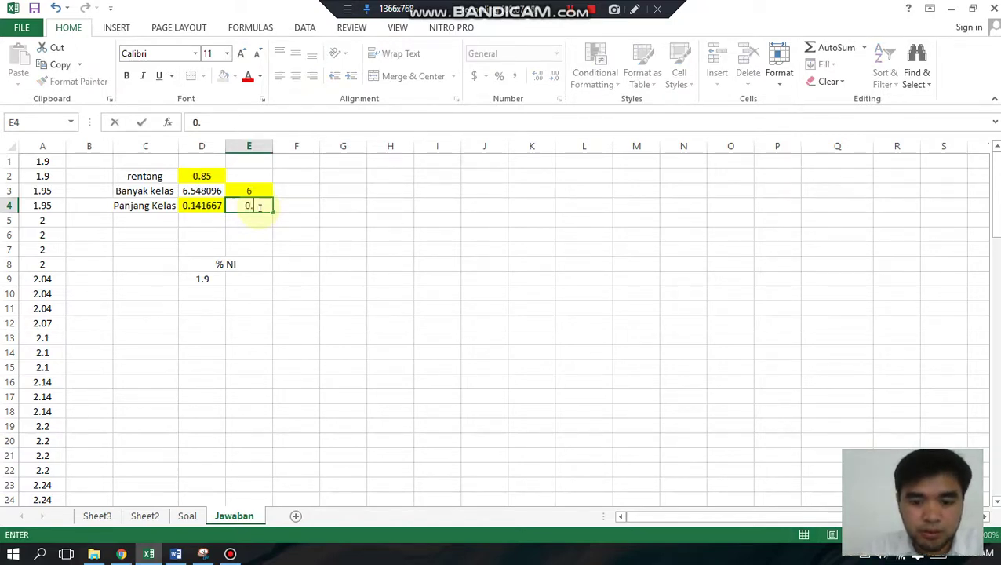
{"action": "type", "text": "15"}
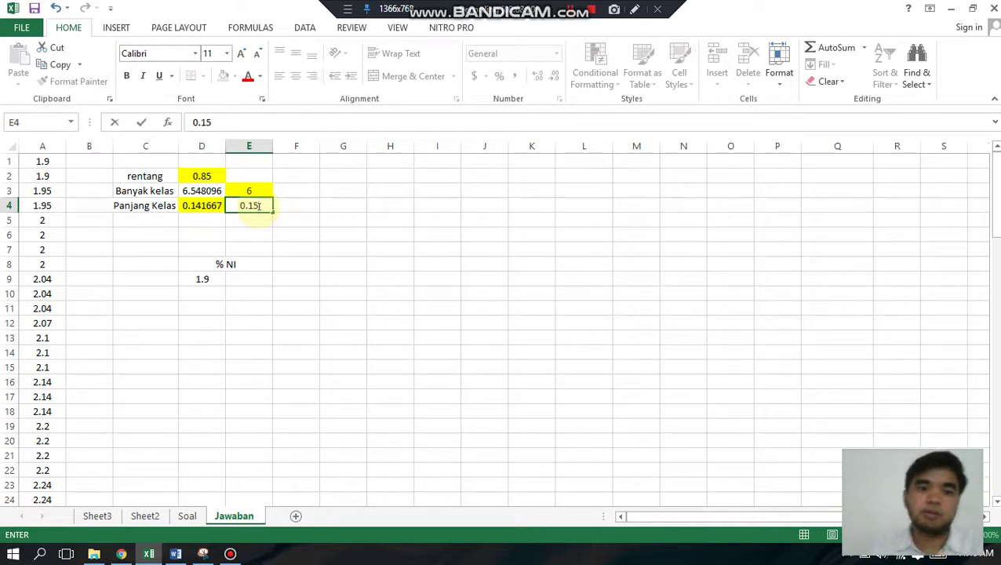
{"action": "left_click", "coordinate": [254, 267]}
Calculate the first class's upper limit in cell E9 with the formula =D9+0.14
{"action": "left_click", "coordinate": [248, 278]}
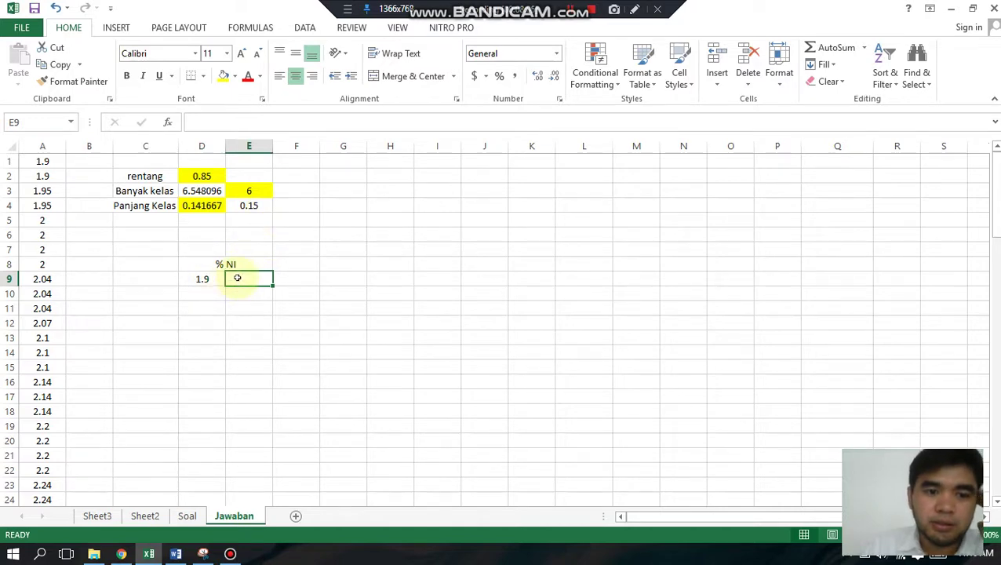
{"action": "type", "text": "="}
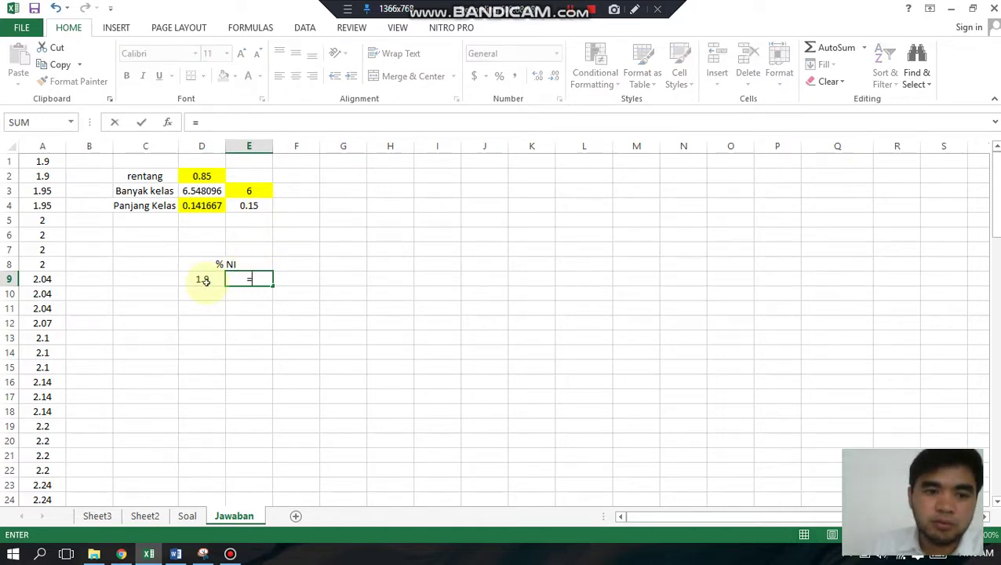
{"action": "left_click", "coordinate": [202, 279]}
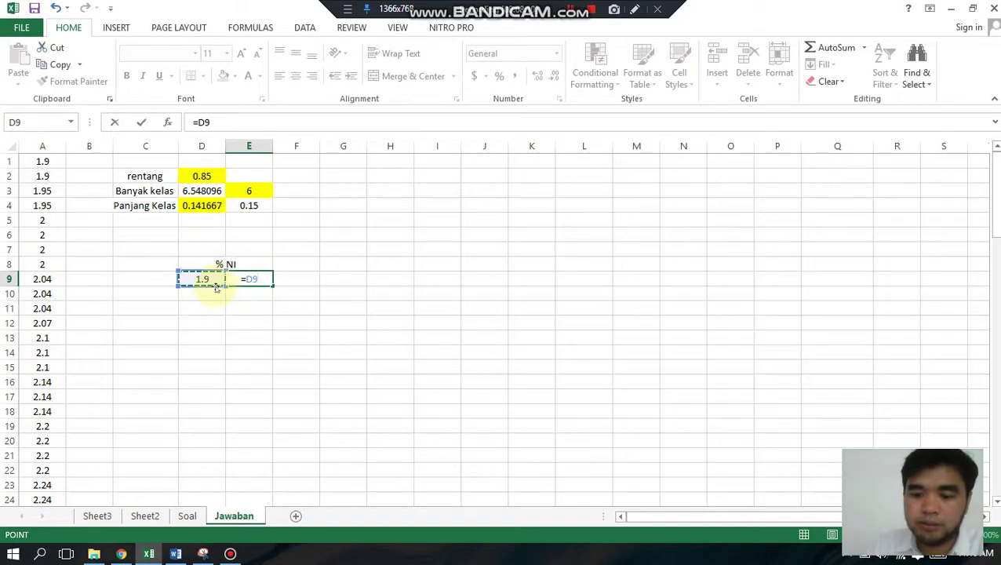
{"action": "type", "text": "+"}
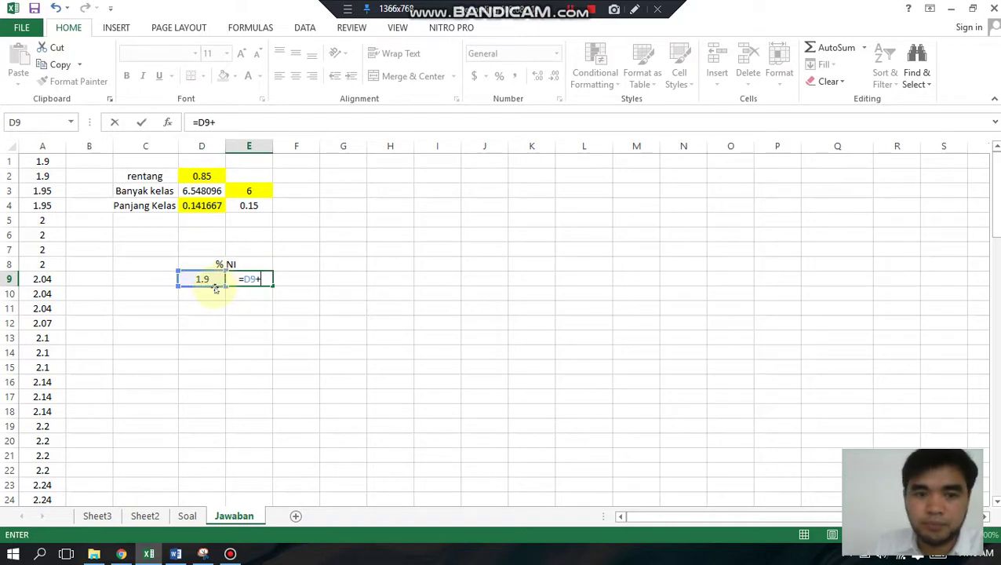
{"action": "left_click", "coordinate": [265, 207]}
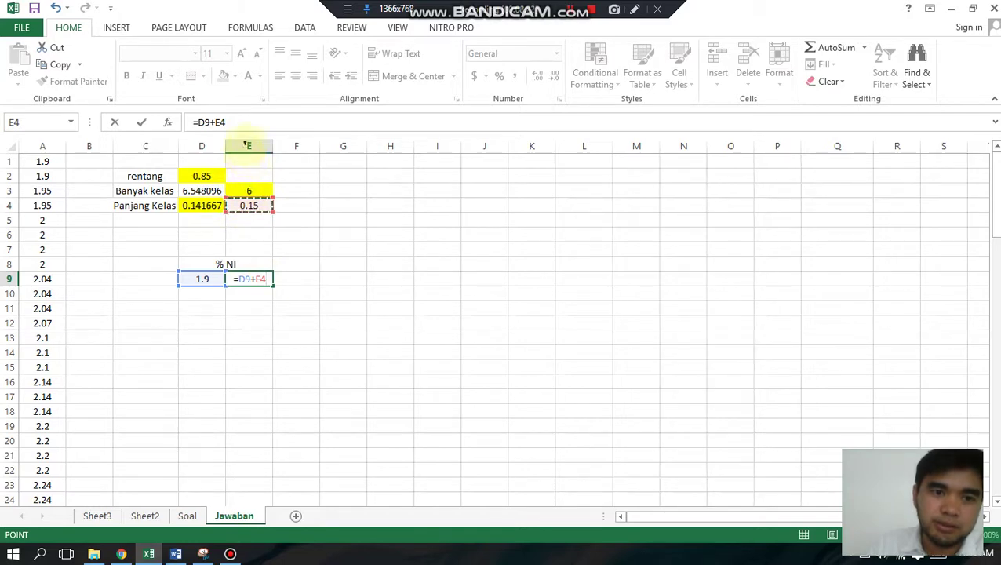
{"action": "key", "text": "BackSpace"}
{"action": "key", "text": "BackSpace"}
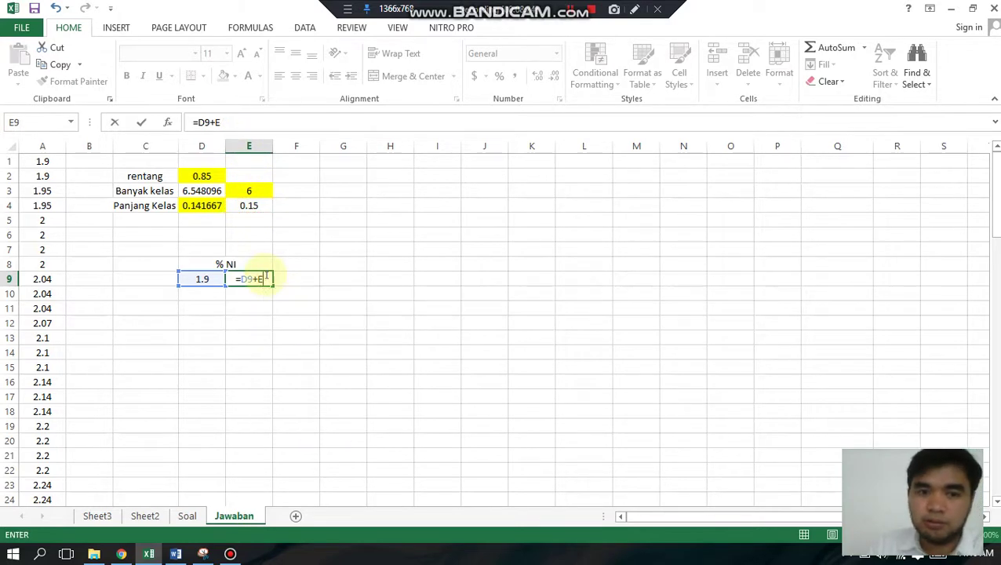
{"action": "type", "text": "0"}
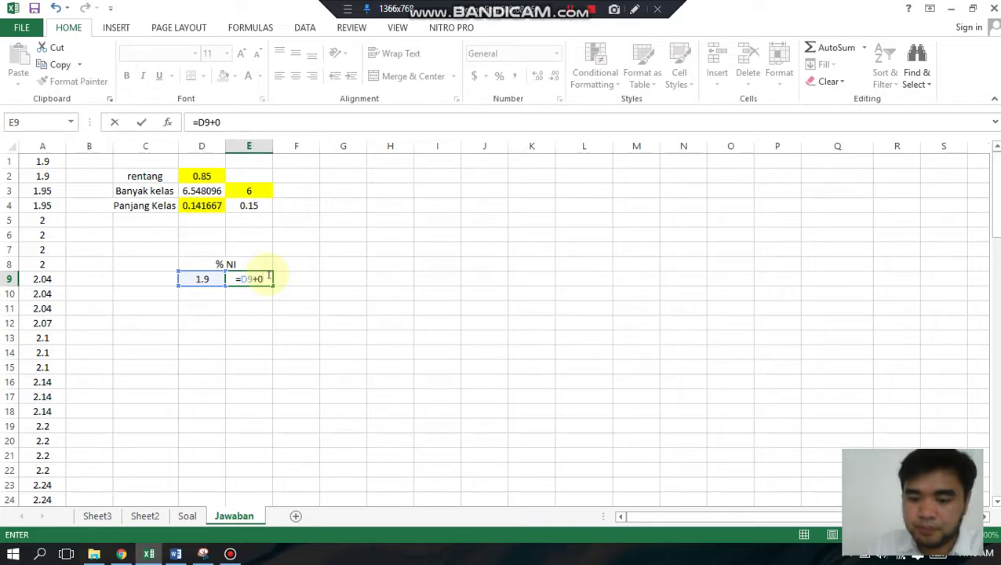
{"action": "type", "text": ".14"}
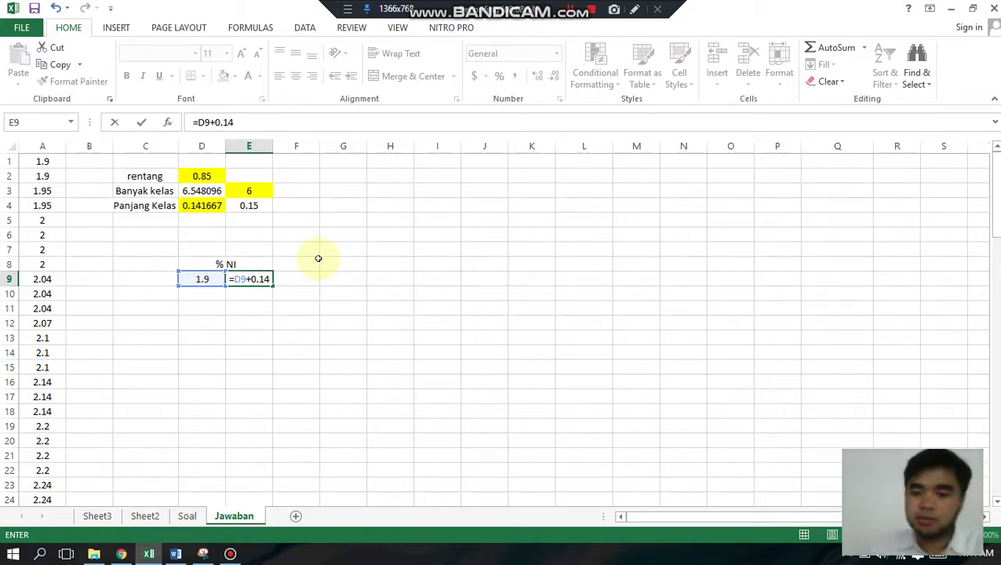
{"action": "key", "text": "Return"}
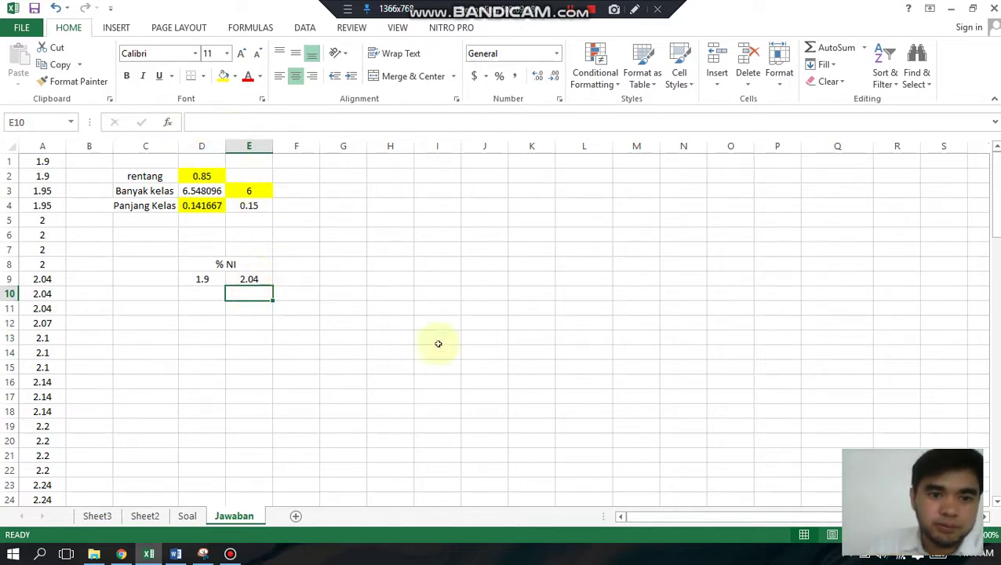
{"action": "left_click", "coordinate": [571, 9]}
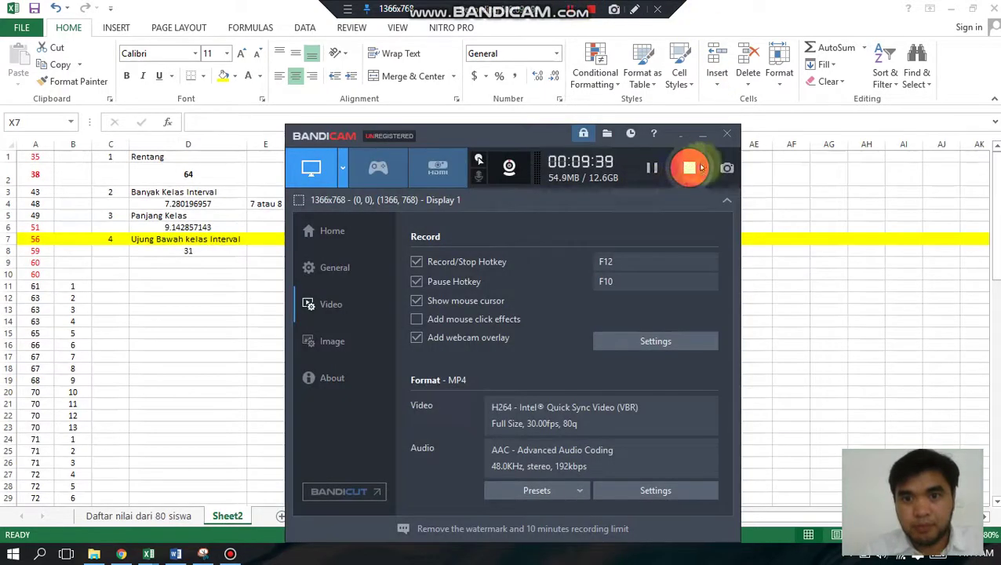
{"action": "left_click", "coordinate": [683, 139]}
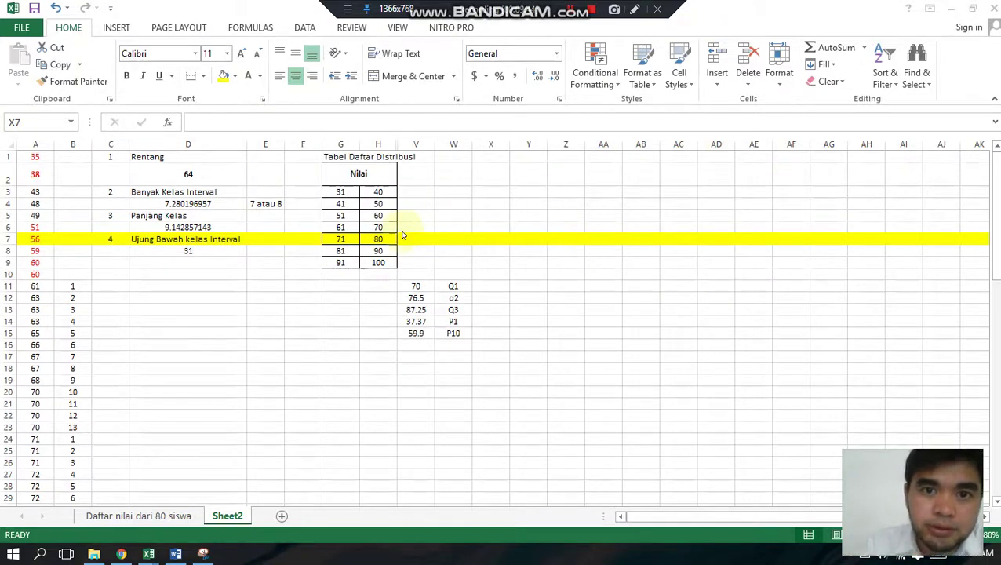
On Sheet2 of the 80-student scores workbook, examine the class limits in the Tabel Daftar Distribusi against the Panjang Kelas formula
{"action": "left_click", "coordinate": [347, 192]}
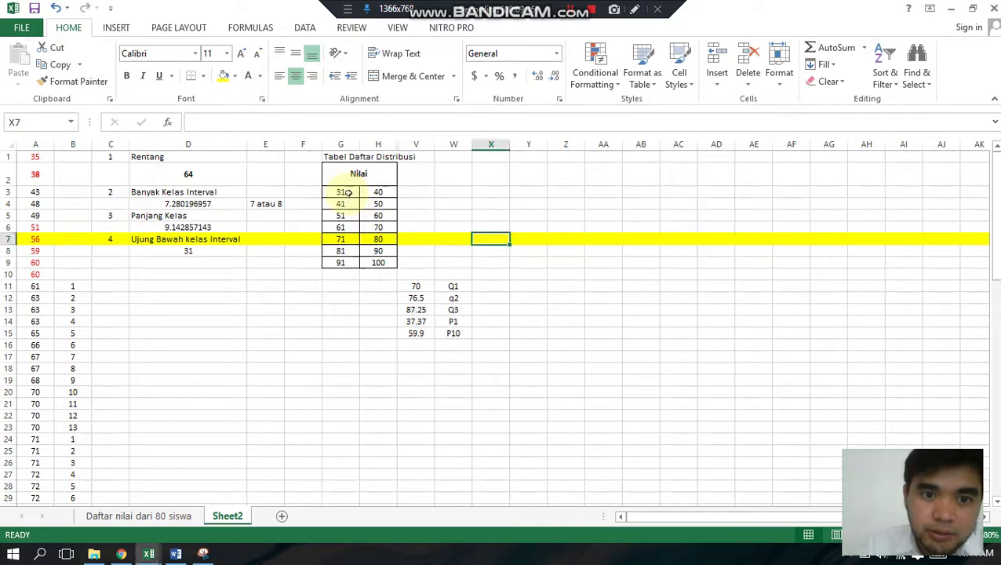
{"action": "left_click", "coordinate": [353, 191]}
{"action": "left_click_drag", "start_coordinate": [353, 191], "coordinate": [378, 250]}
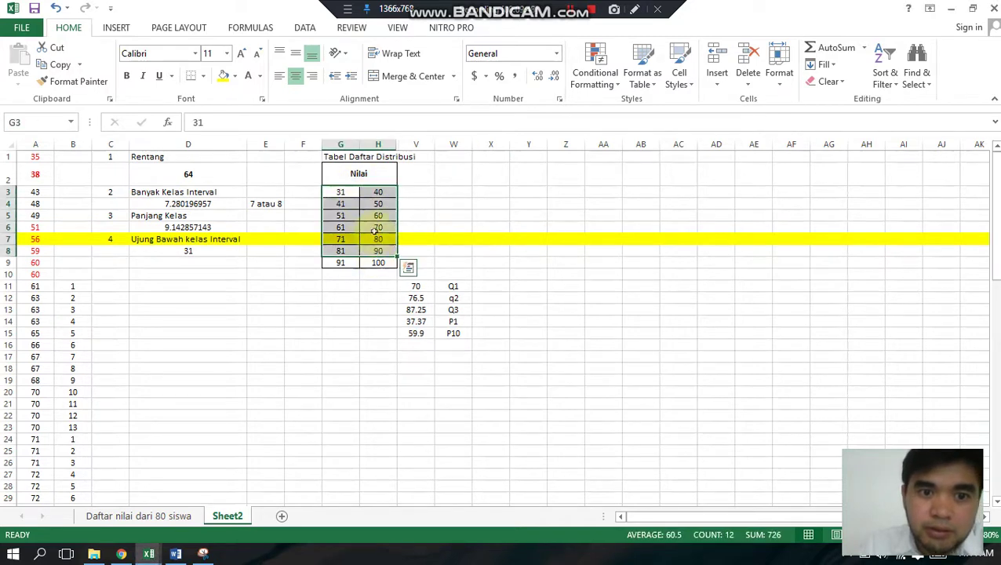
{"action": "left_click", "coordinate": [171, 232]}
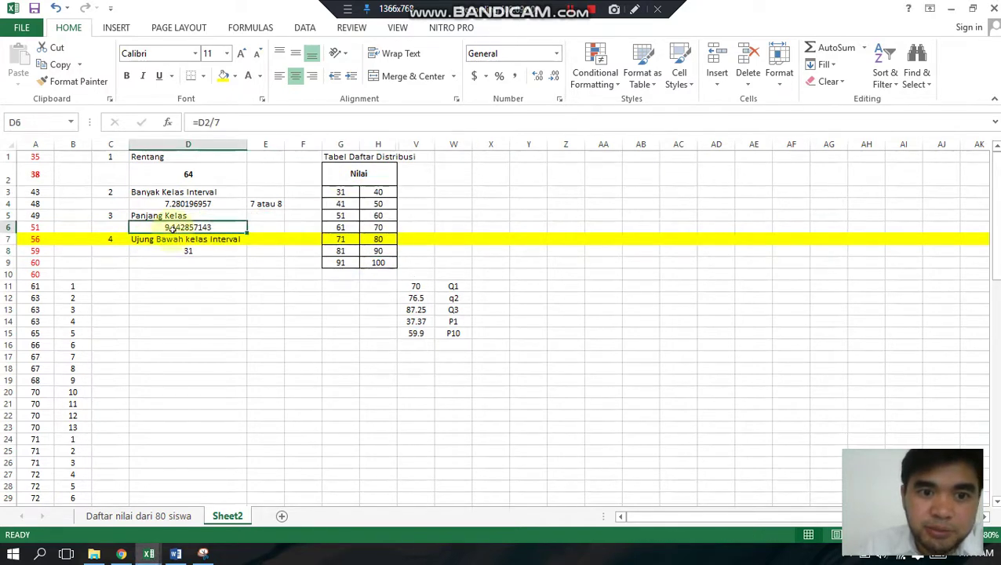
{"action": "left_click", "coordinate": [353, 192]}
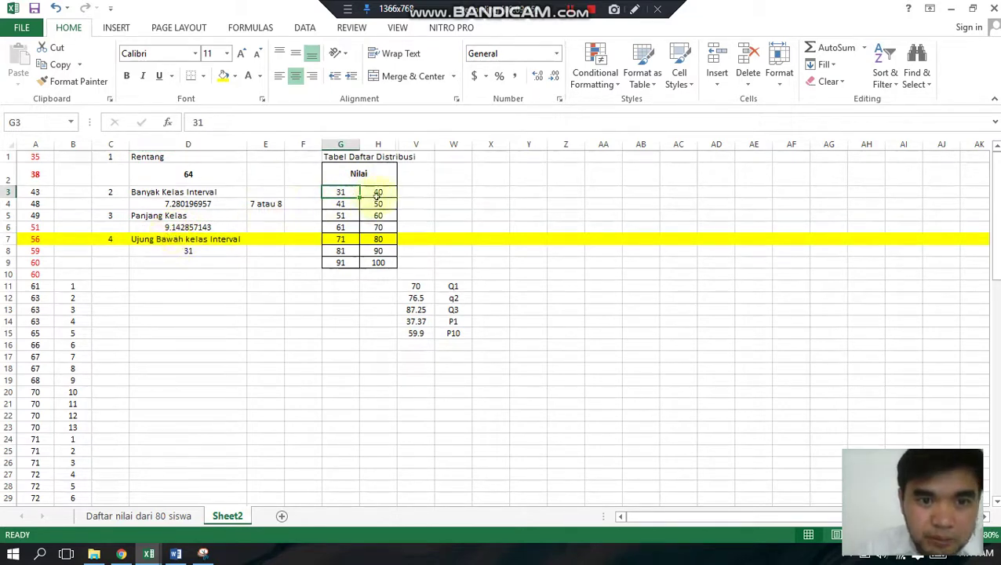
{"action": "left_click", "coordinate": [378, 193]}
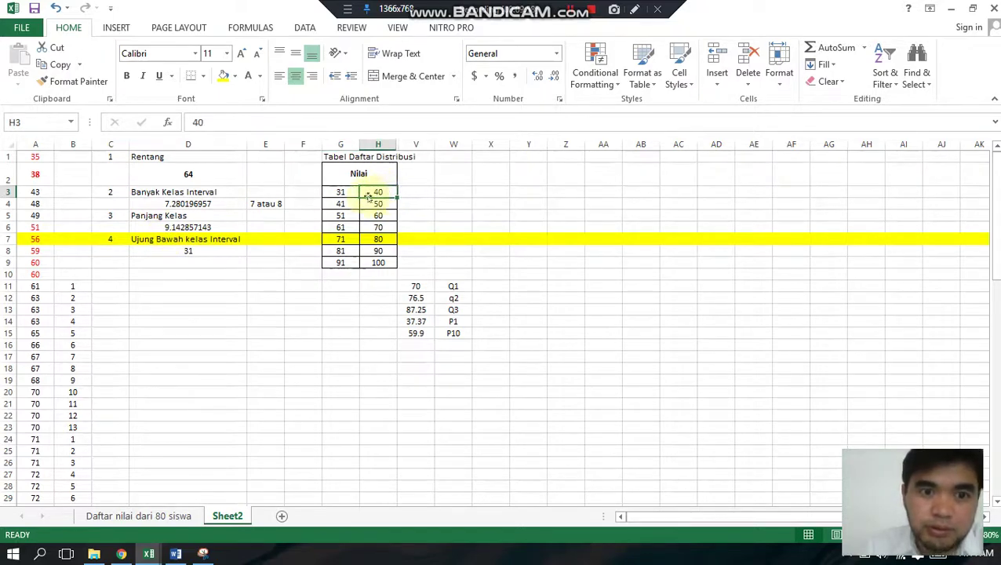